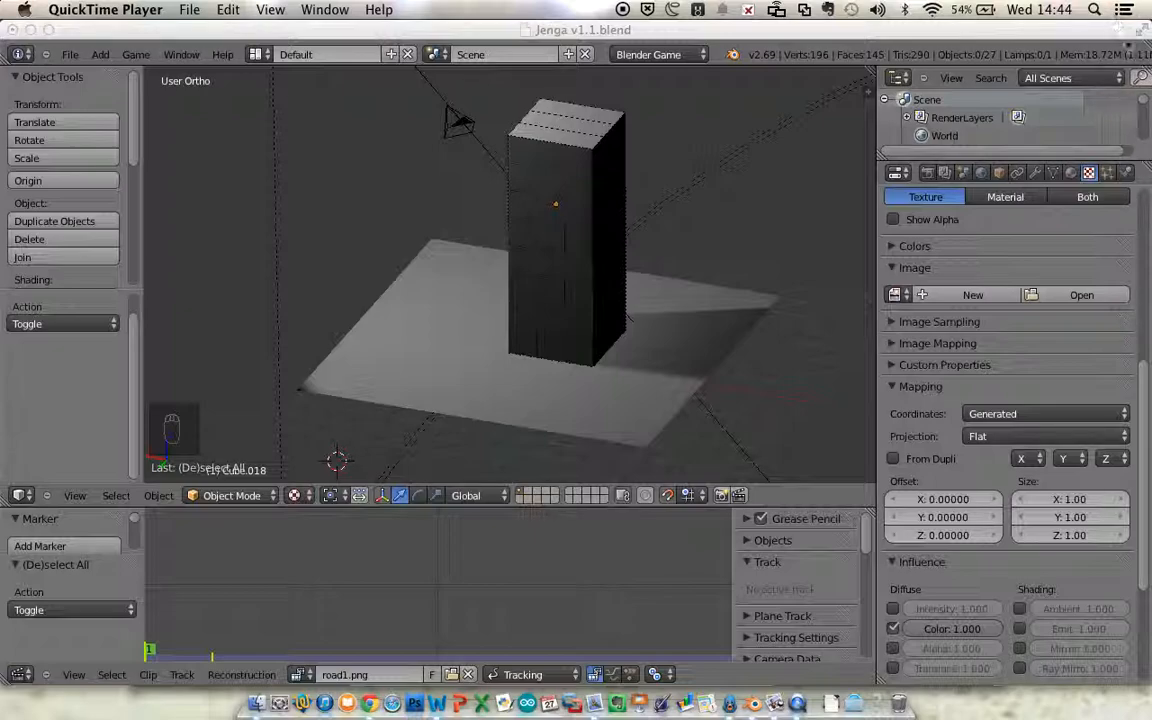
Split the Properties editor into two stacked areas and merge them back into one.
{"action": "left_click", "coordinate": [1142, 75]}
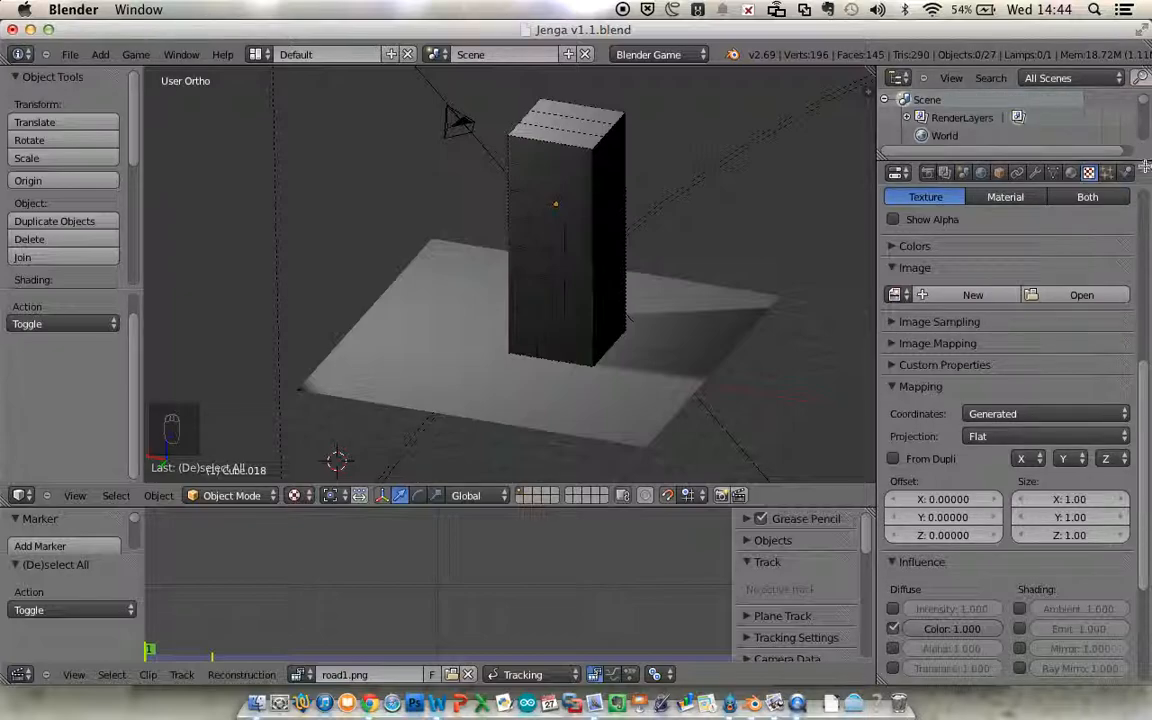
{"action": "left_click_drag", "start_coordinate": [1145, 167], "coordinate": [1145, 323]}
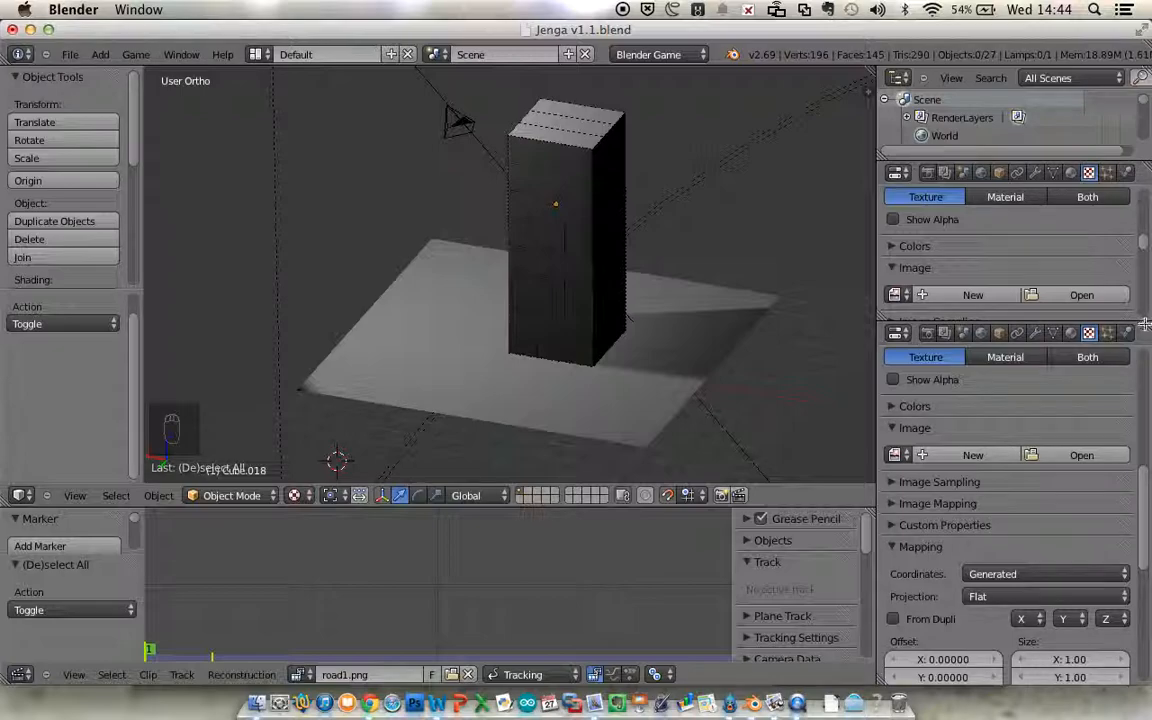
{"action": "left_click_drag", "start_coordinate": [1145, 330], "coordinate": [1144, 290]}
Remove the Outliner, the clip editor and the Properties editor so the 3D viewport fills the window, and hide its tool shelf.
{"action": "left_click_drag", "start_coordinate": [1146, 165], "coordinate": [1147, 120]}
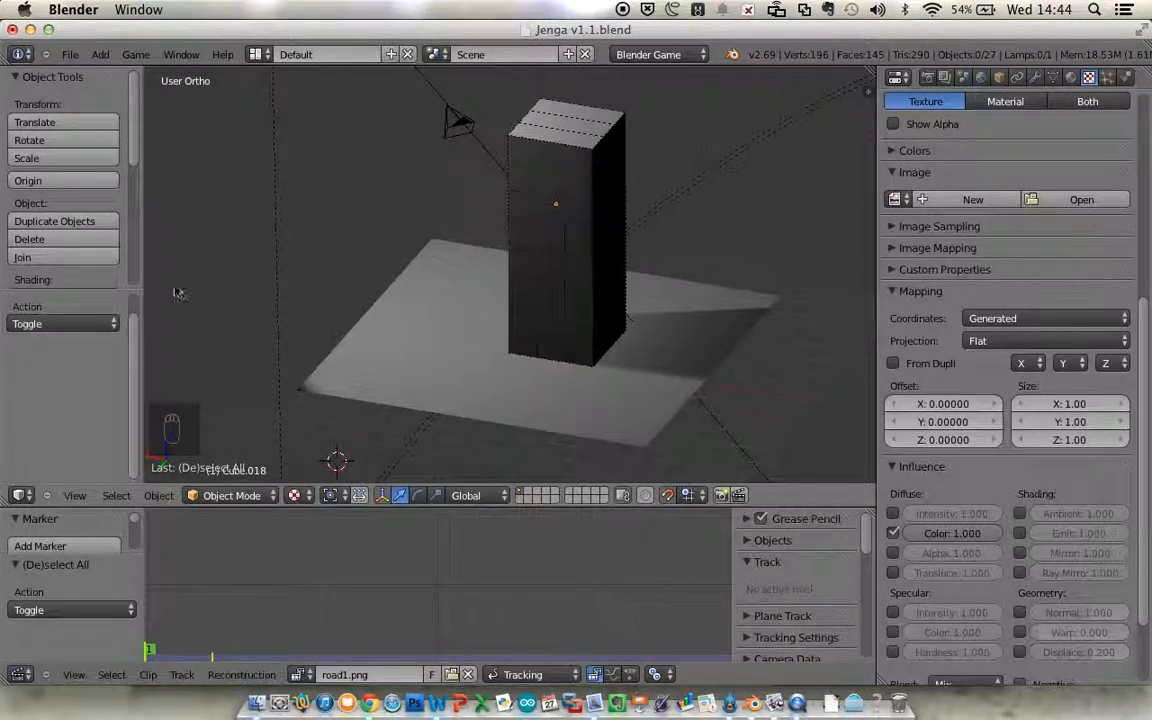
{"action": "left_click_drag", "start_coordinate": [6, 506], "coordinate": [6, 522]}
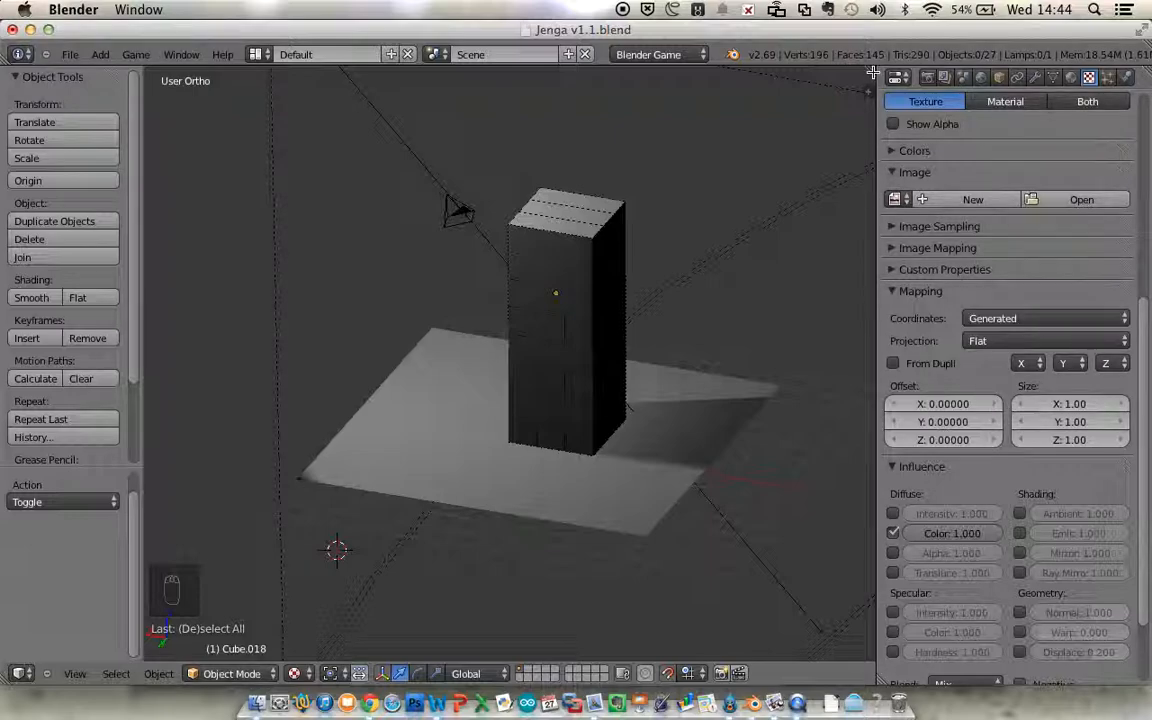
{"action": "left_click_drag", "start_coordinate": [873, 75], "coordinate": [930, 80]}
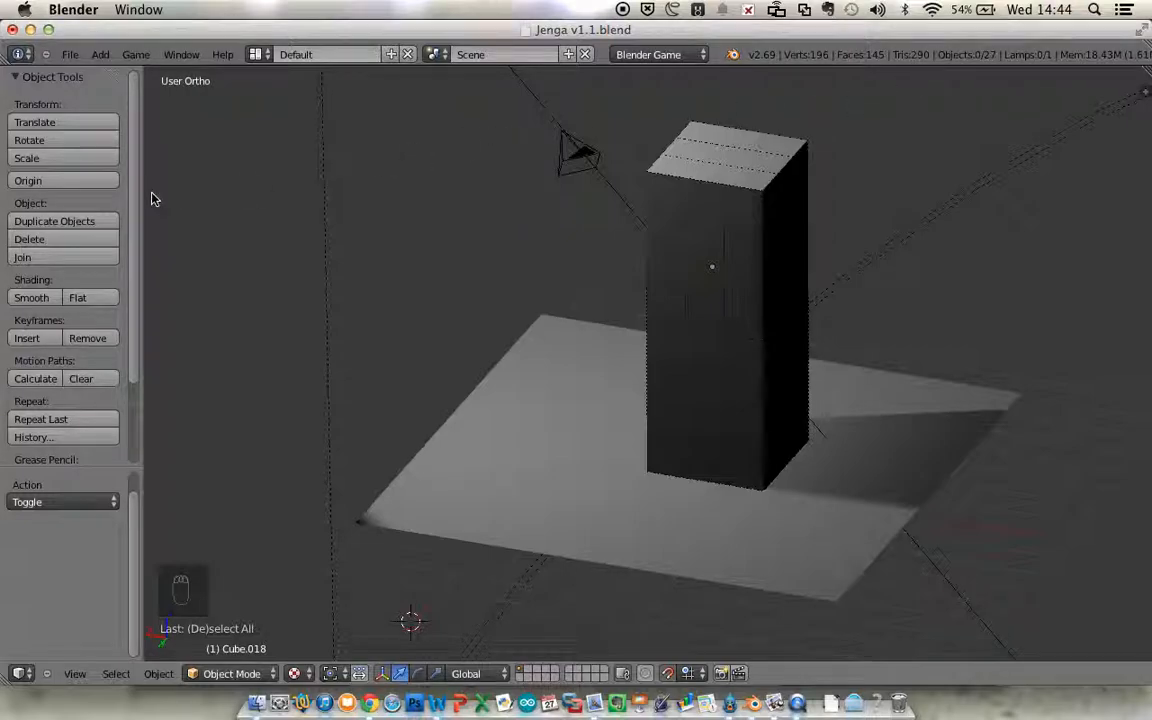
{"action": "left_click_drag", "start_coordinate": [140, 194], "coordinate": [7, 200]}
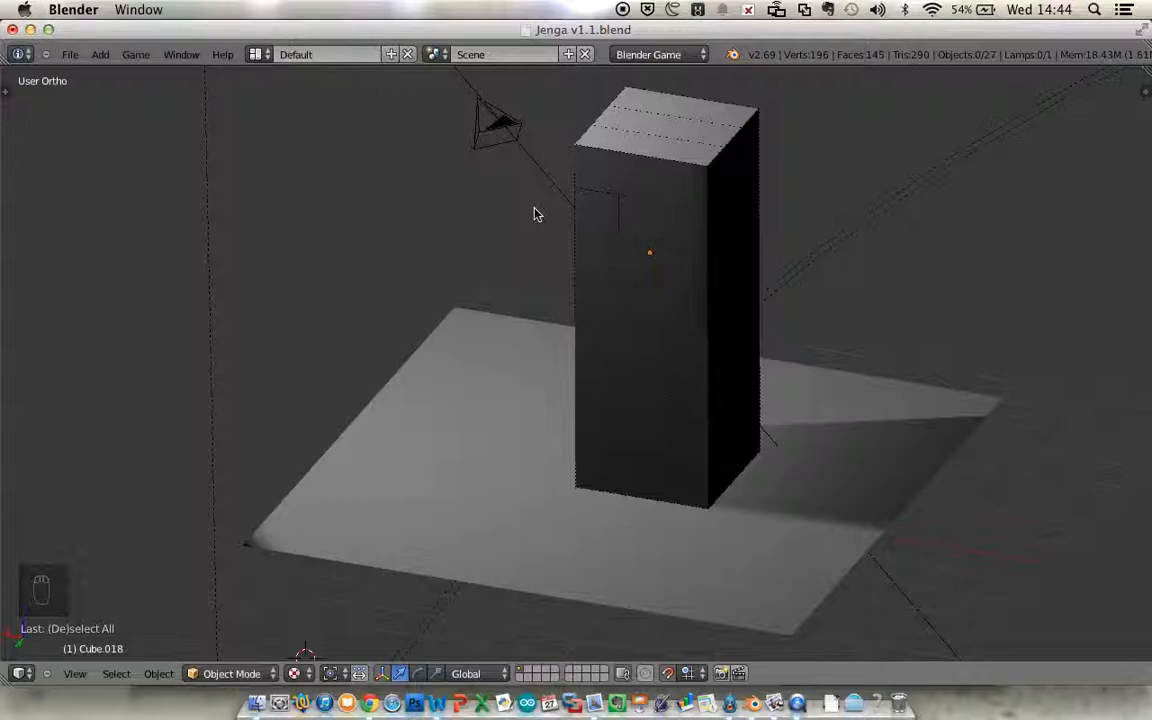
Switch to BlenderBook.pdf in Preview to read the mouse controls on the Working in 3D page, and return to Blender.
{"action": "mouse_move", "coordinate": [2, 2]}
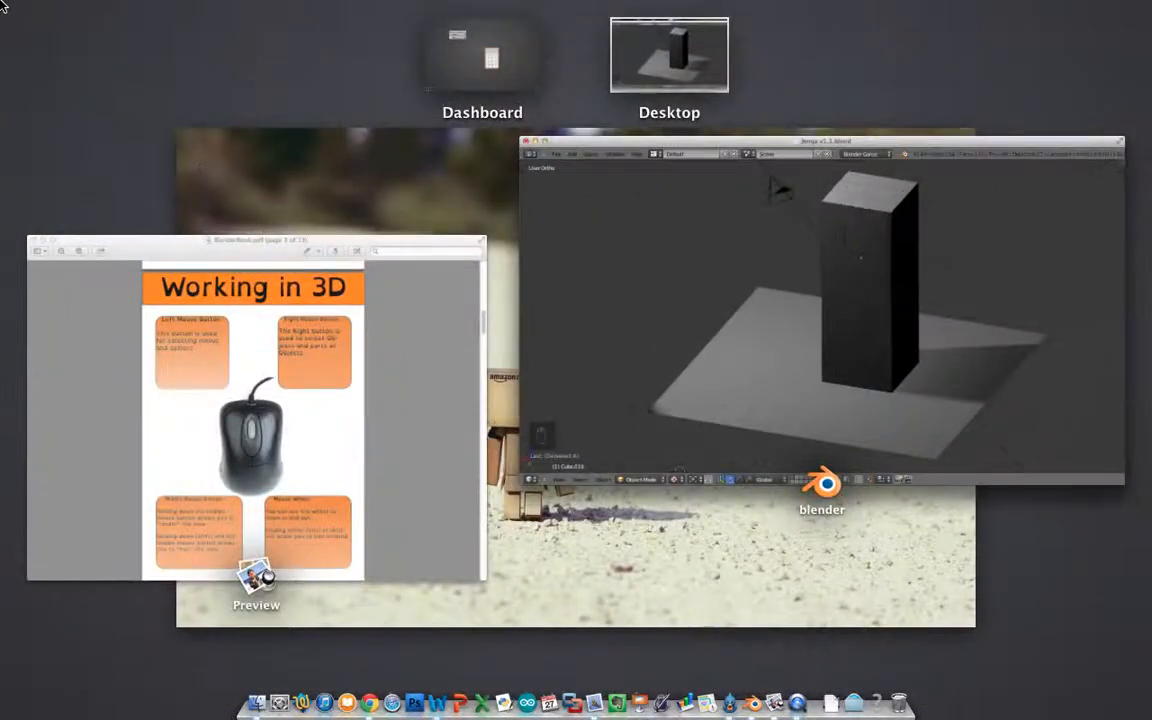
{"action": "left_click", "coordinate": [255, 312]}
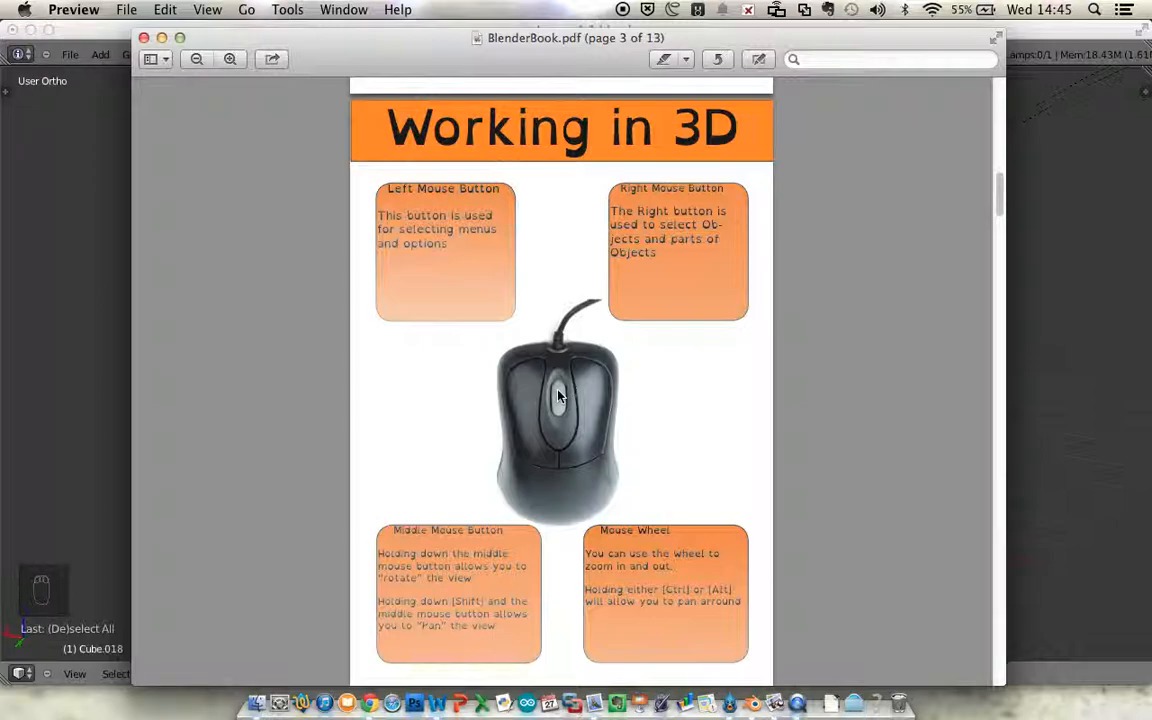
{"action": "left_click", "coordinate": [94, 28]}
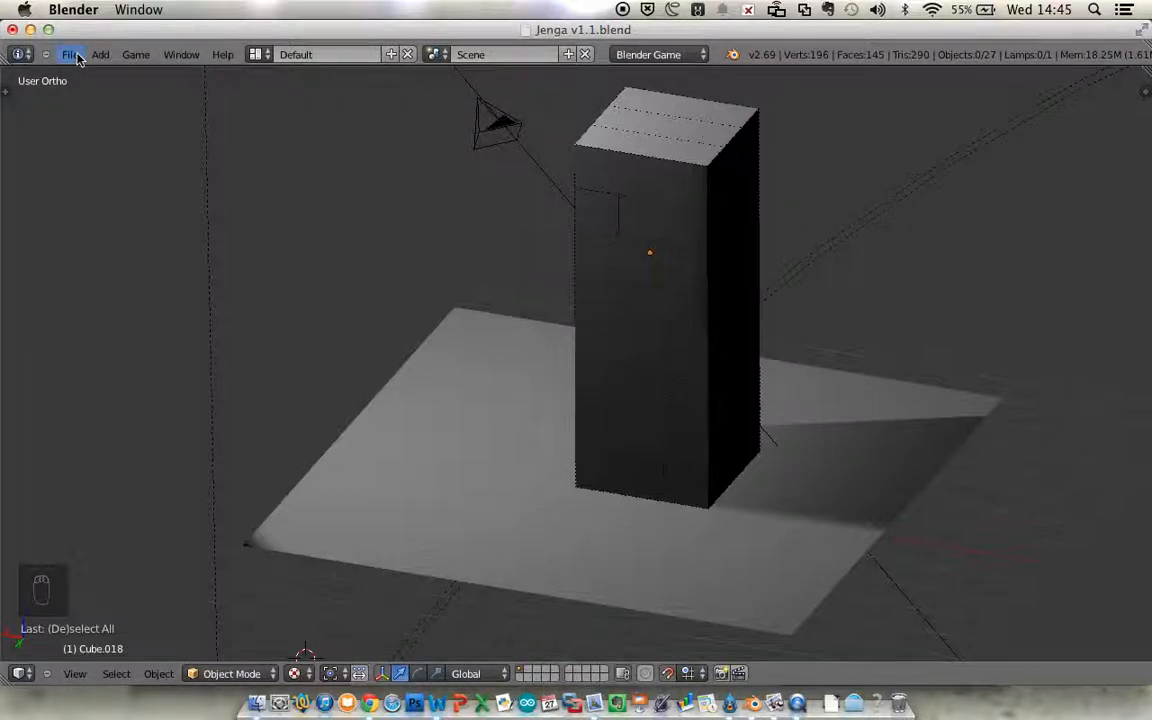
{"action": "left_click", "coordinate": [72, 55]}
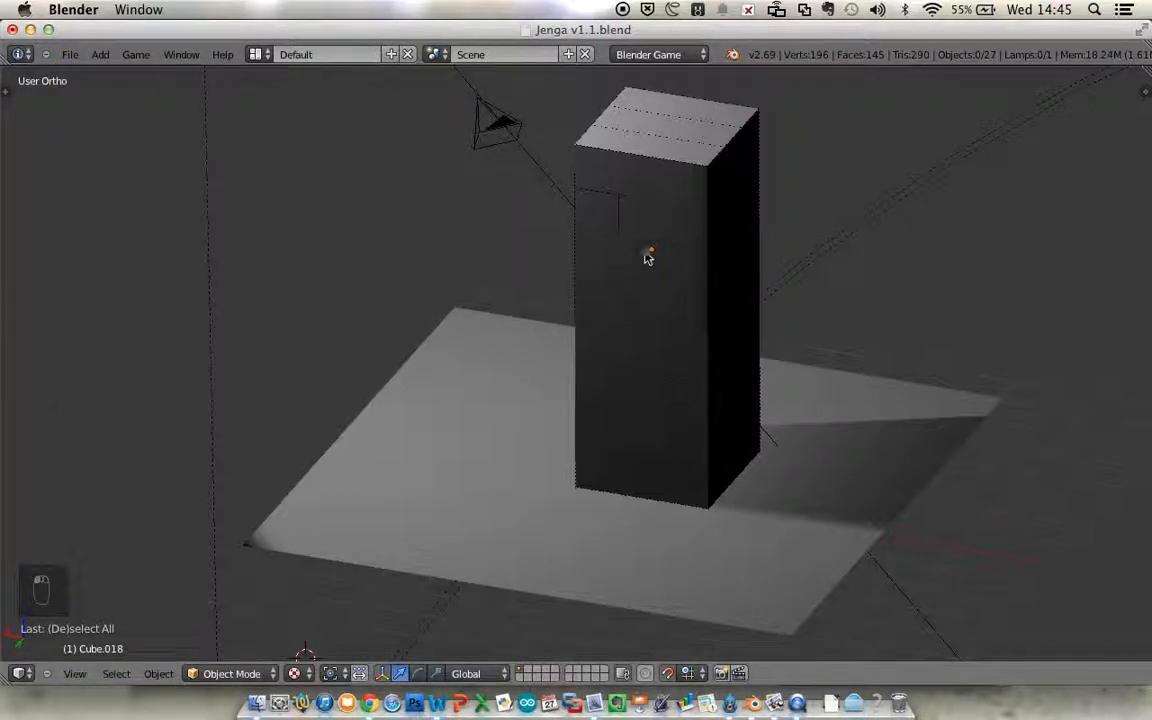
Pull the front block of the tower's top layer forward out of the stack along the Y axis.
{"action": "right_click", "coordinate": [662, 186]}
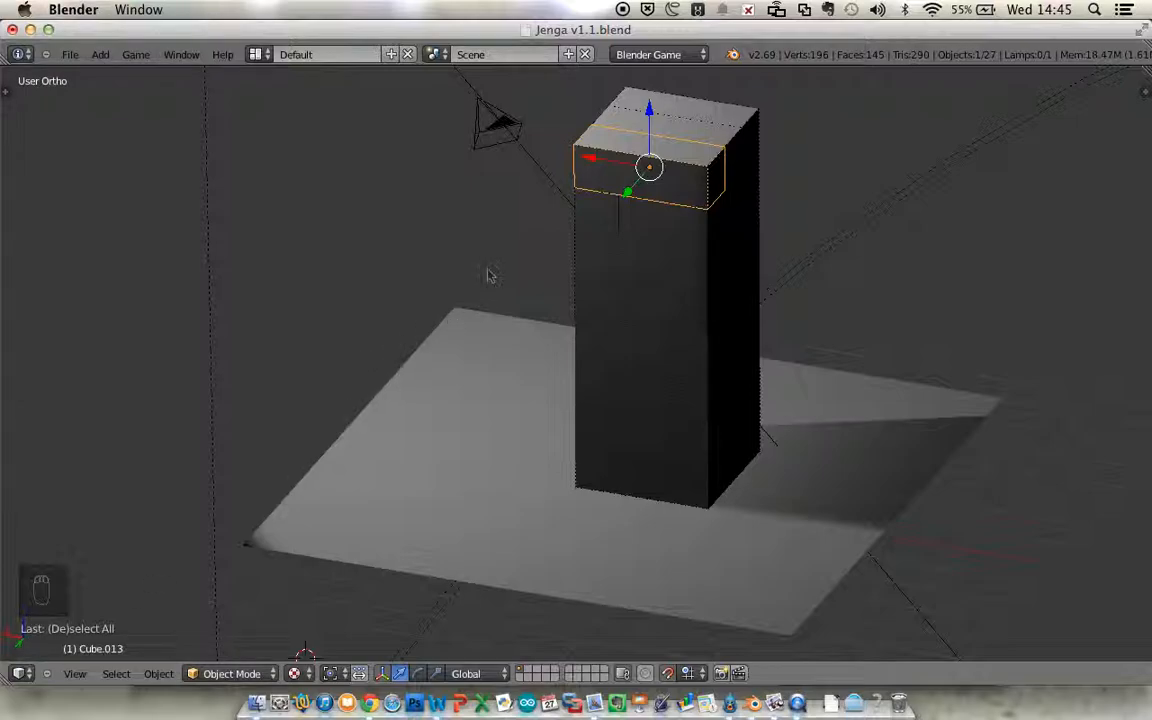
{"action": "left_click", "coordinate": [628, 195]}
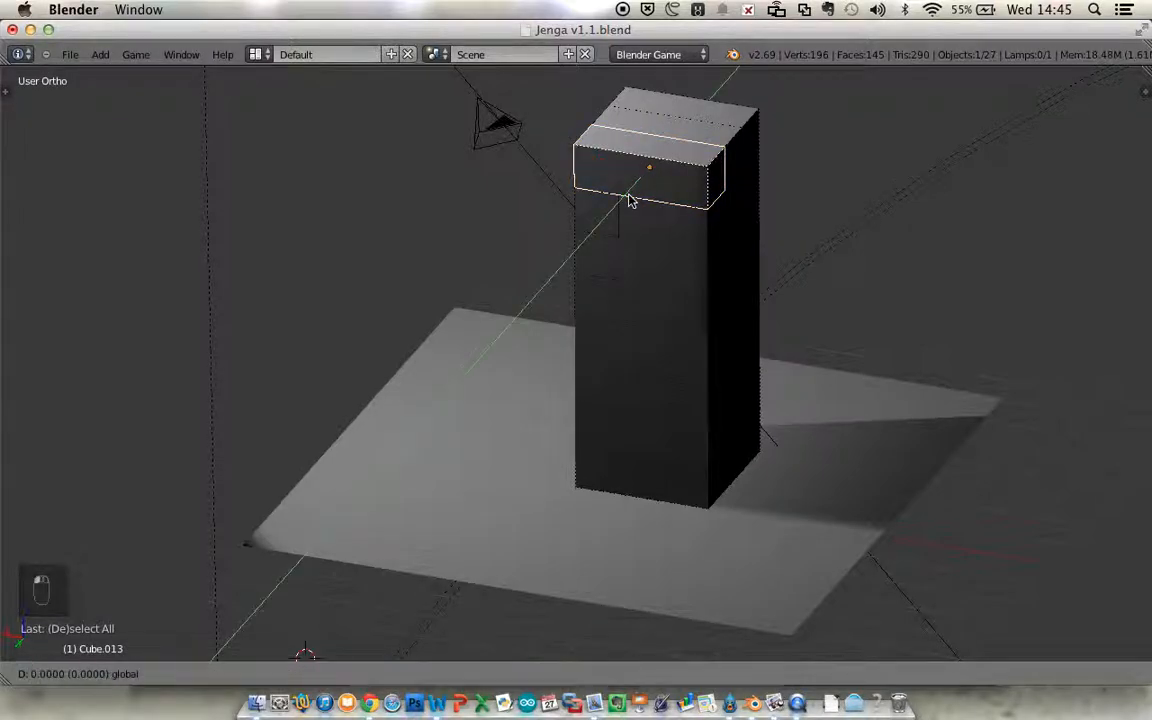
{"action": "left_click_drag", "start_coordinate": [628, 207], "coordinate": [595, 232]}
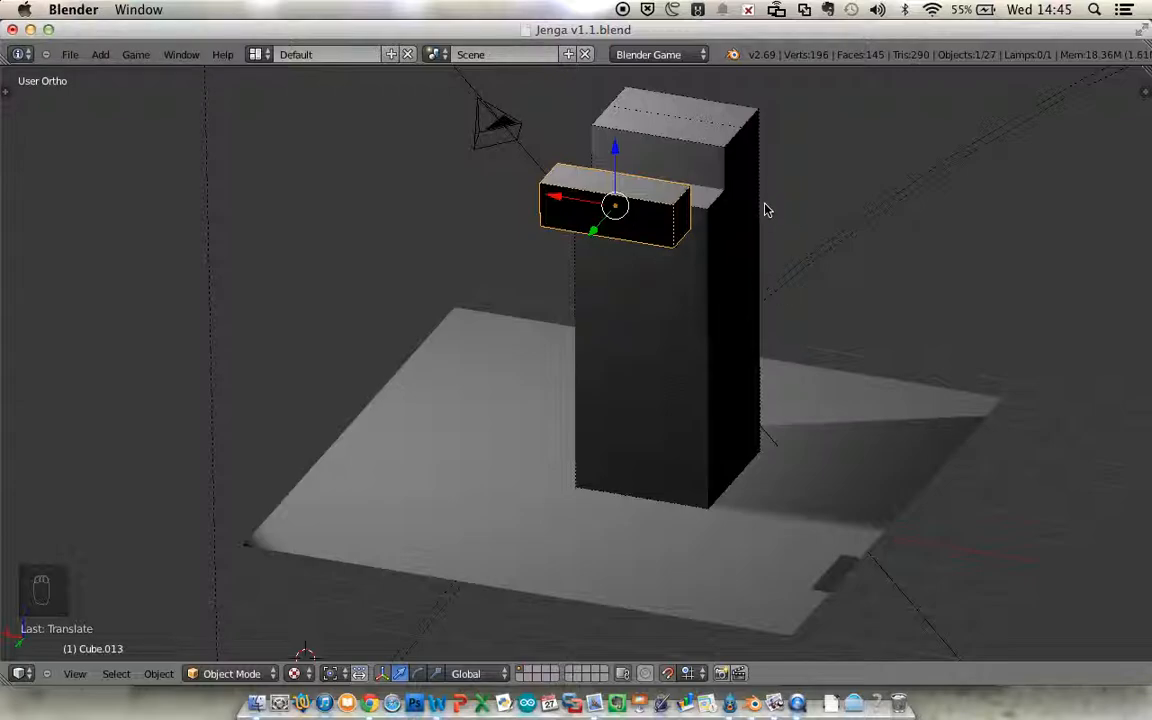
Examine the tower from other angles by orbiting, zooming, and panning the view vertically and horizontally.
{"action": "middle_click_drag", "start_coordinate": [767, 210], "coordinate": [629, 201]}
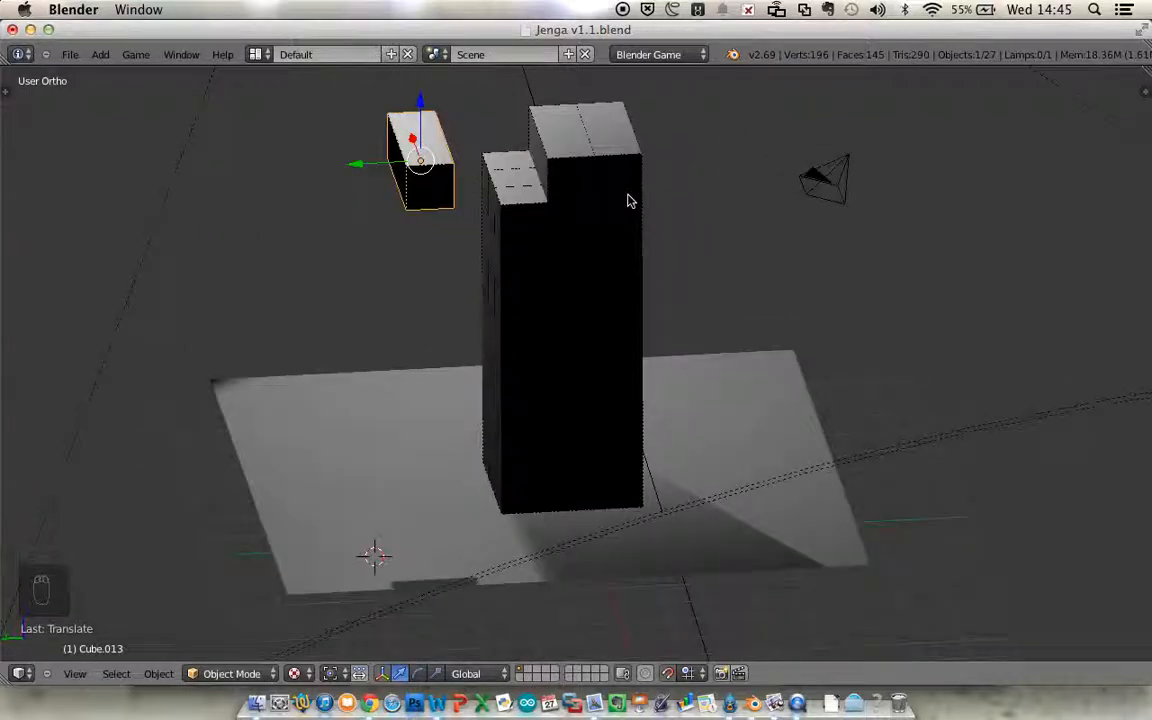
{"action": "scroll", "coordinate": [628, 200], "scroll_direction": "up", "scroll_amount": 1}
{"action": "scroll", "coordinate": [628, 200], "scroll_direction": "down", "scroll_amount": 2}
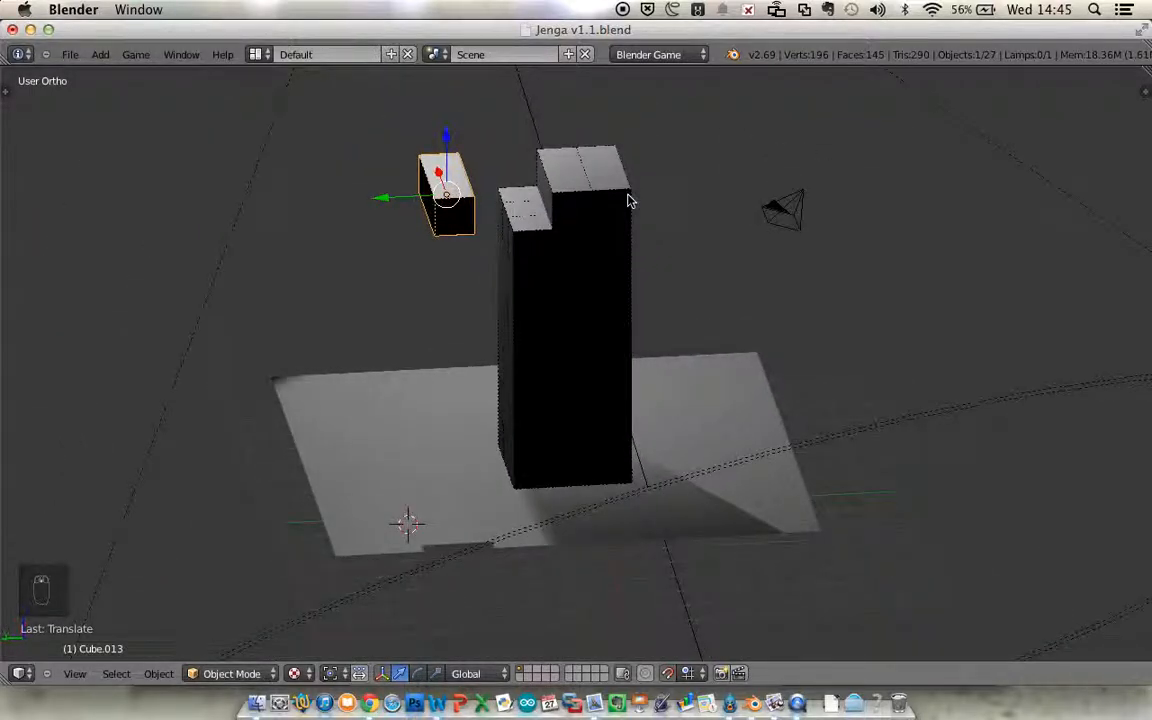
{"action": "scroll", "coordinate": [628, 200], "scroll_direction": "down", "scroll_amount": 1, "text": "shift"}
{"action": "scroll", "coordinate": [628, 200], "scroll_direction": "up", "scroll_amount": 3, "text": "shift"}
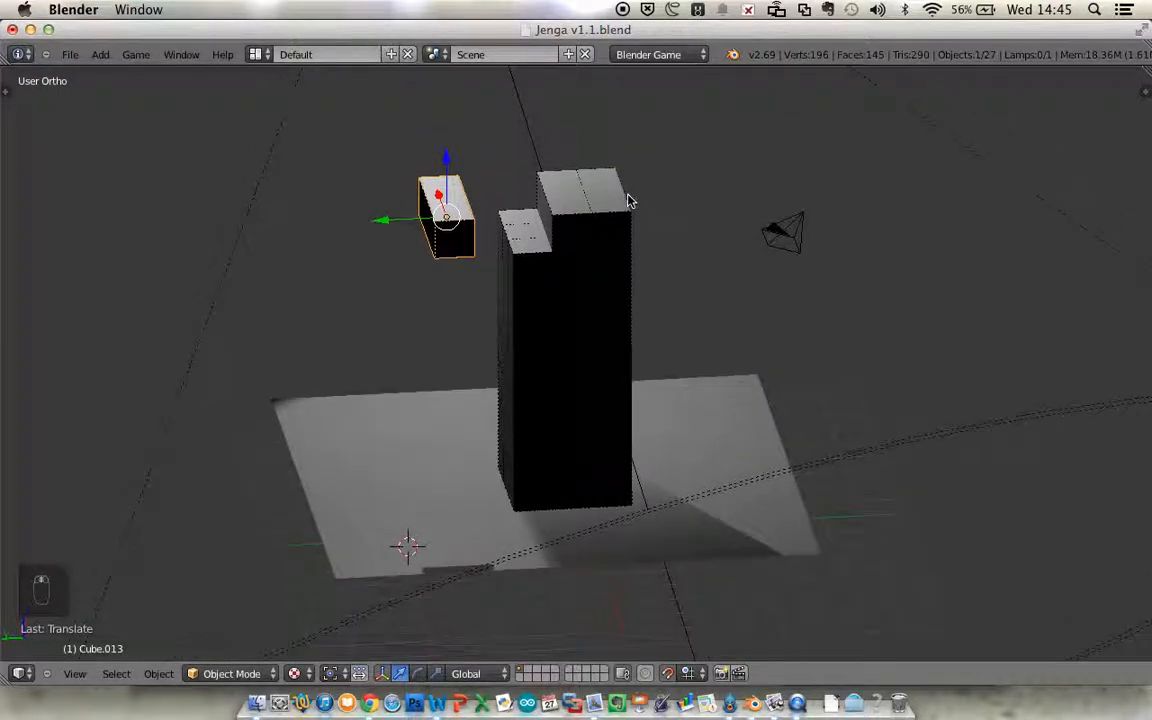
{"action": "scroll", "coordinate": [628, 200], "scroll_direction": "down", "scroll_amount": 3, "text": "shift"}
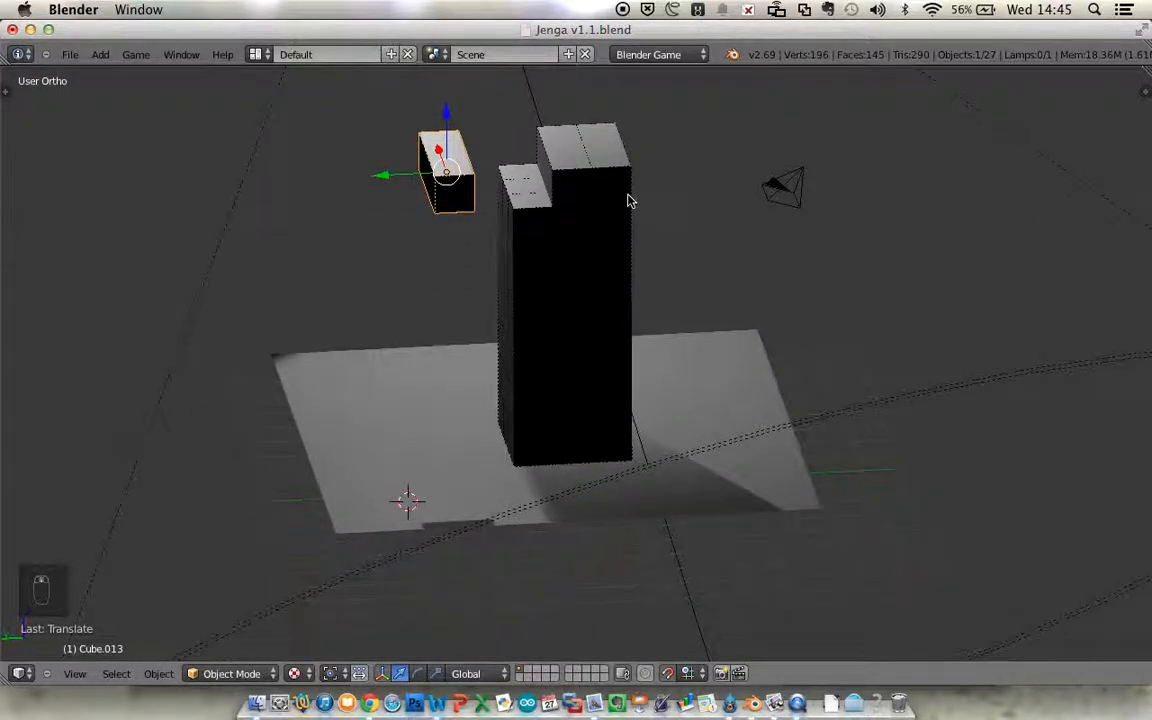
{"action": "scroll", "coordinate": [628, 200], "scroll_direction": "down", "scroll_amount": 4, "text": "ctrl"}
{"action": "scroll", "coordinate": [628, 200], "scroll_direction": "up", "scroll_amount": 6, "text": "ctrl"}
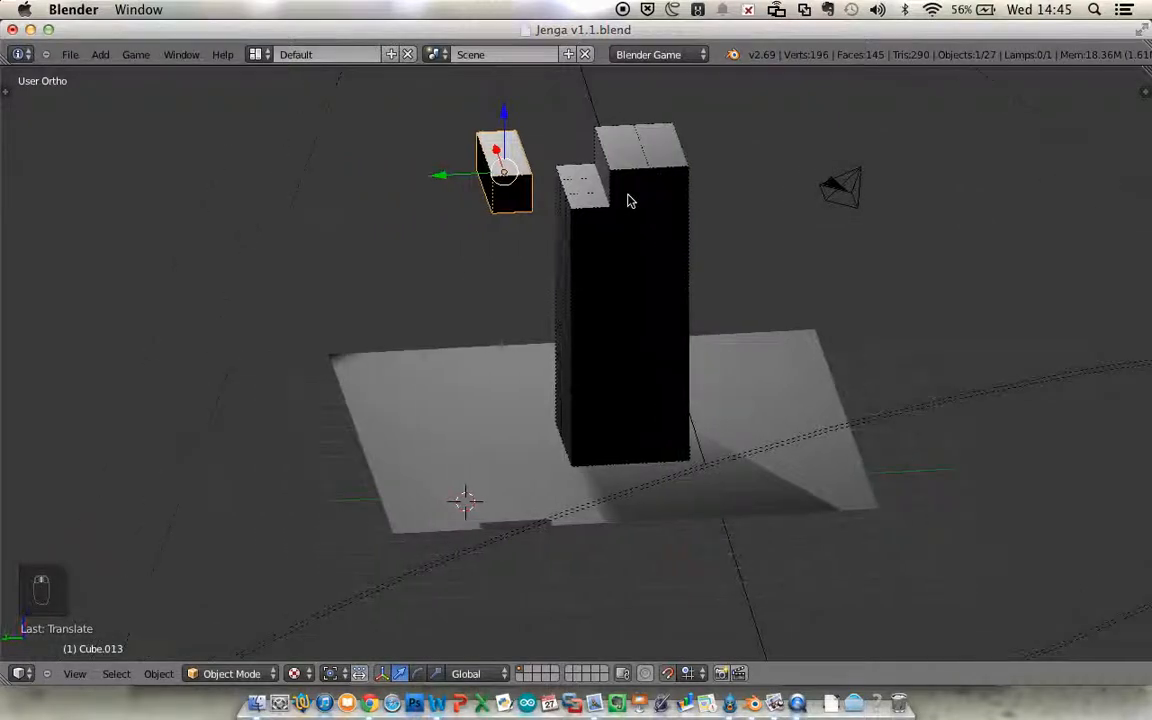
{"action": "scroll", "coordinate": [628, 200], "scroll_direction": "down", "scroll_amount": 1, "text": "ctrl"}
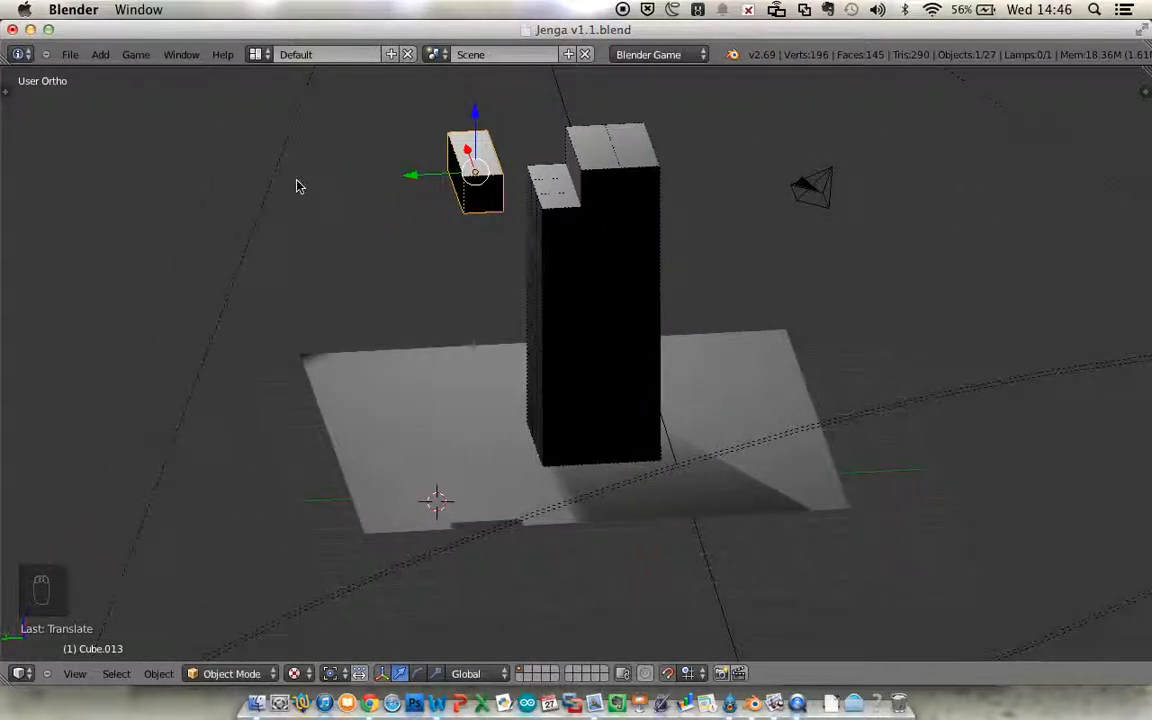
Run the game engine to simulate the pulled-out block's fall, stop it, and undo the block's move.
{"action": "left_click", "coordinate": [140, 58]}
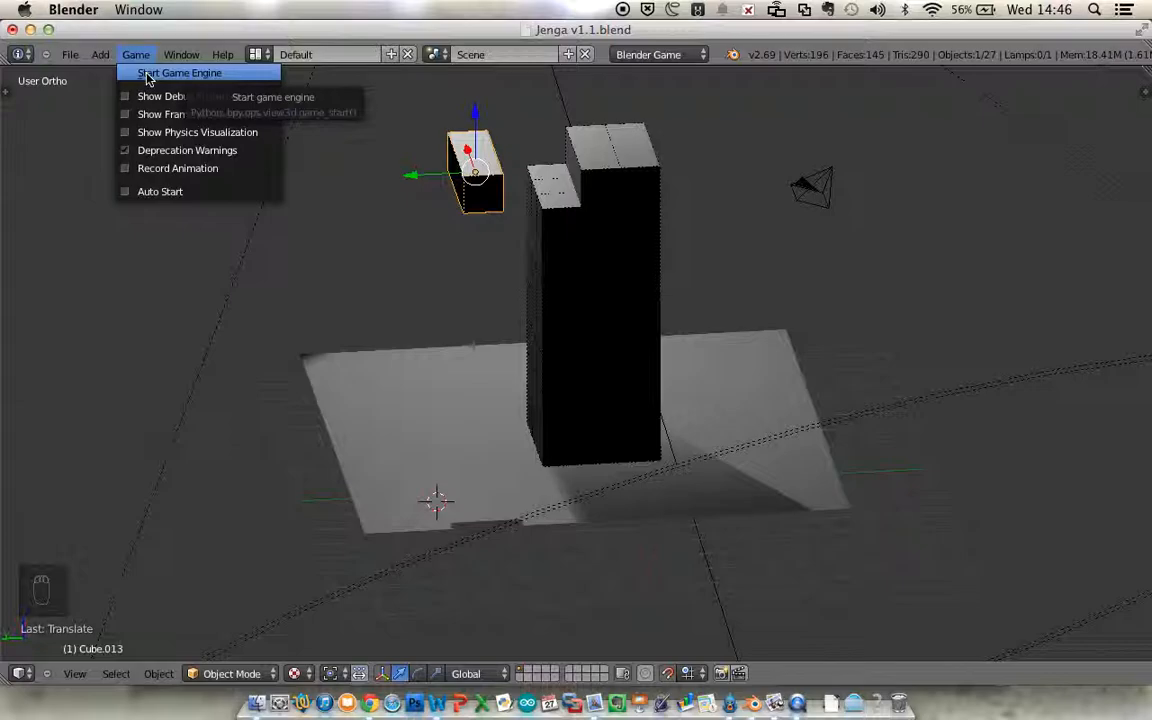
{"action": "left_click", "coordinate": [148, 75]}
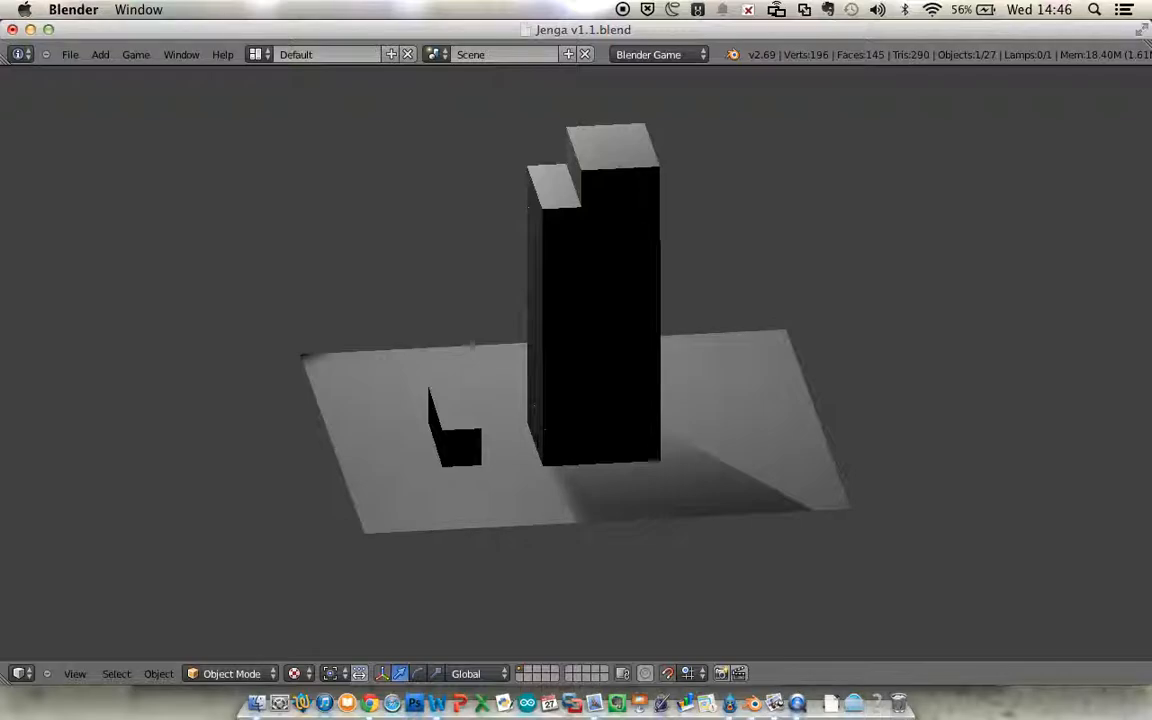
{"action": "key", "text": "Escape"}
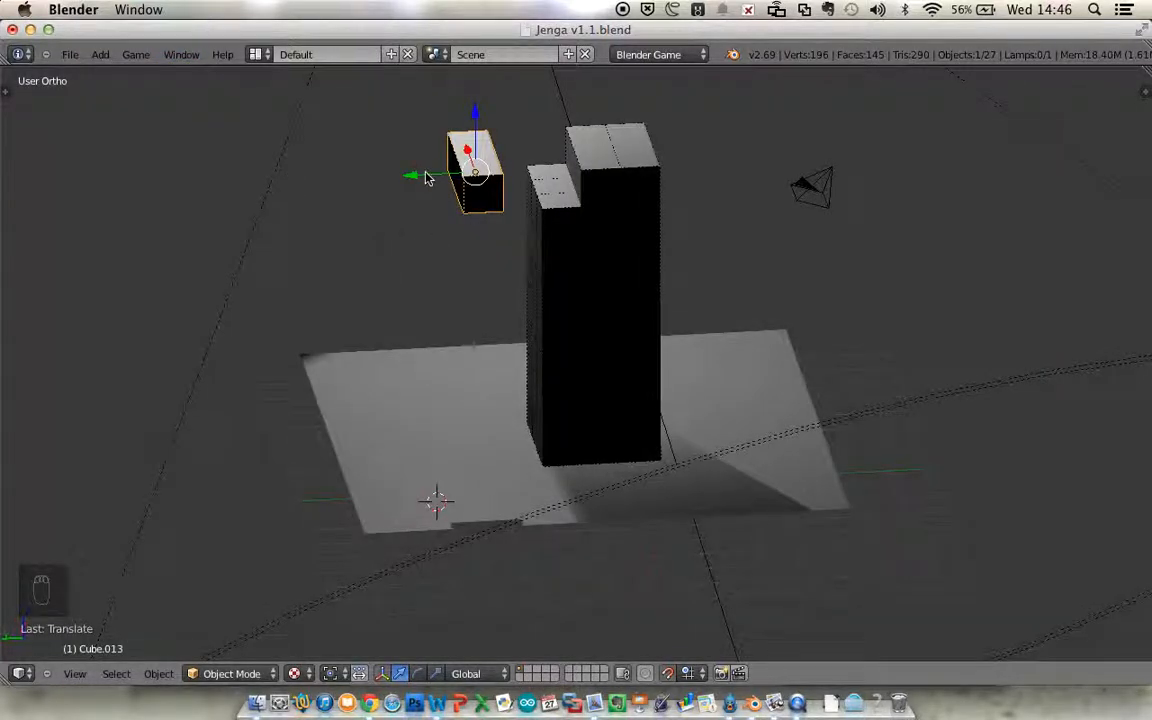
{"action": "key", "text": "ctrl+z"}
Pull the outer and middle blocks of the third layer from the bottom out along the X axis, moving the middle one 5 units.
{"action": "right_click", "coordinate": [562, 390]}
{"action": "middle_click_drag", "start_coordinate": [562, 390], "coordinate": [645, 352]}
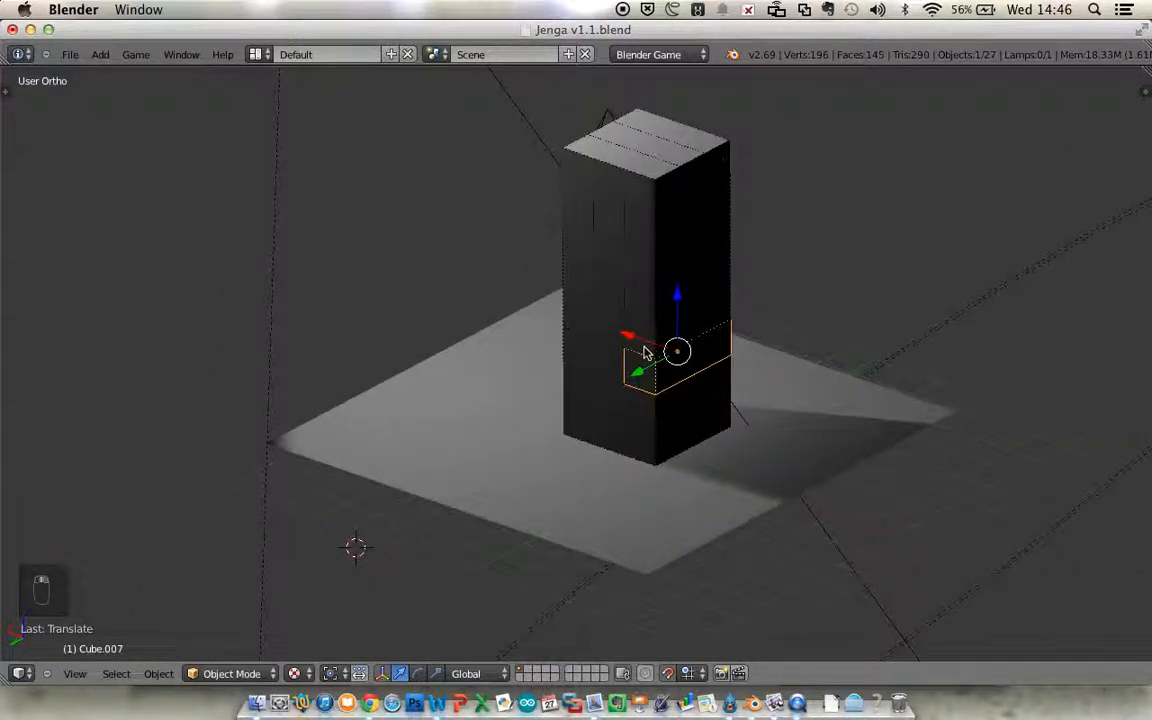
{"action": "left_click", "coordinate": [700, 370]}
{"action": "right_click", "coordinate": [605, 365]}
{"action": "key", "text": "g"}
{"action": "key", "text": "x"}
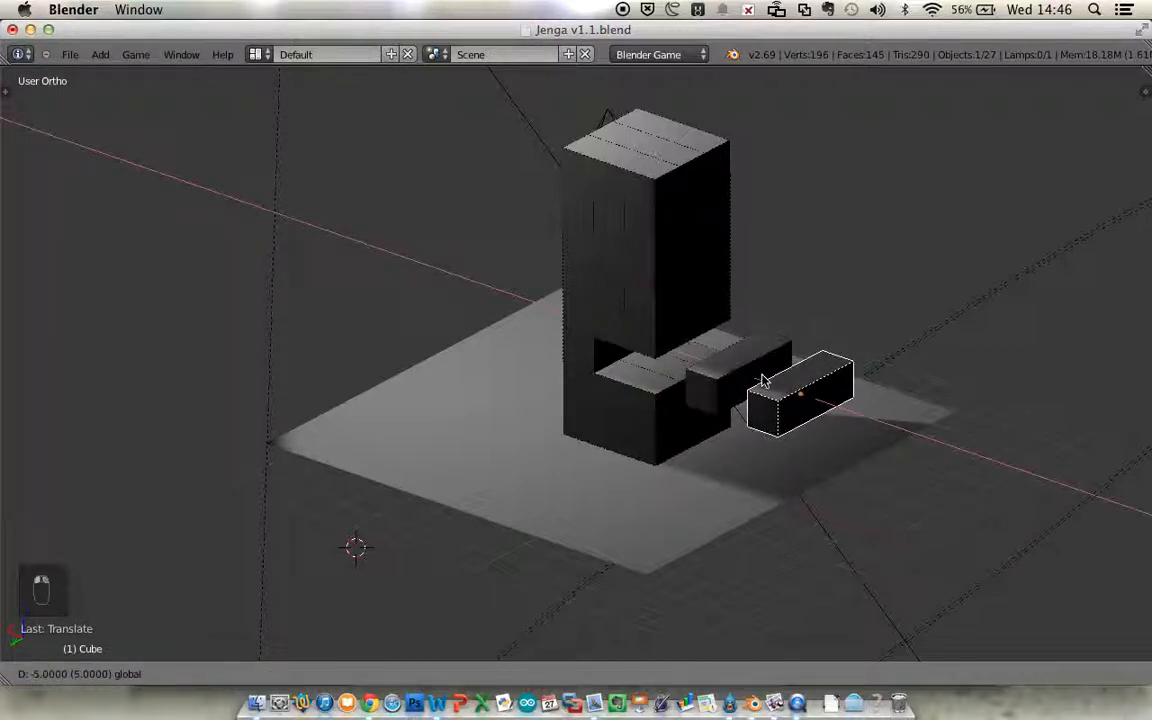
{"action": "left_click", "coordinate": [765, 382]}
{"action": "middle_click_drag", "start_coordinate": [664, 525], "coordinate": [705, 497]}
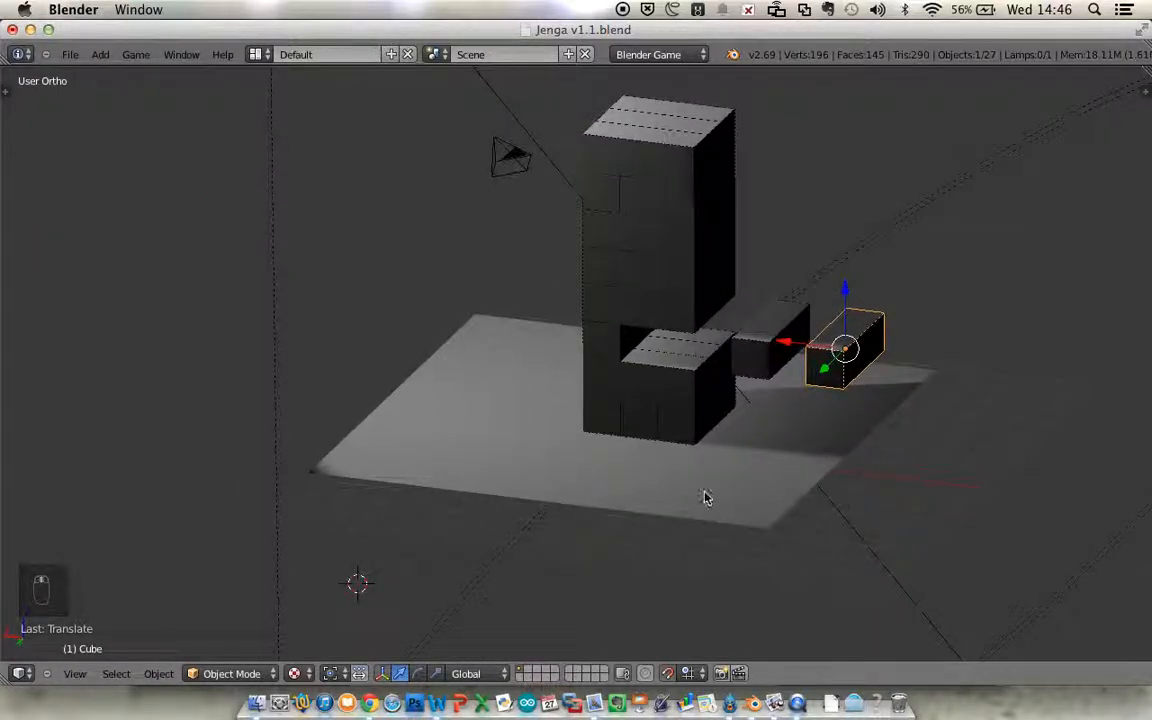
Run the game engine to test the tower's stability with two blocks of one layer pulled out, and stop it.
{"action": "left_click", "coordinate": [140, 57]}
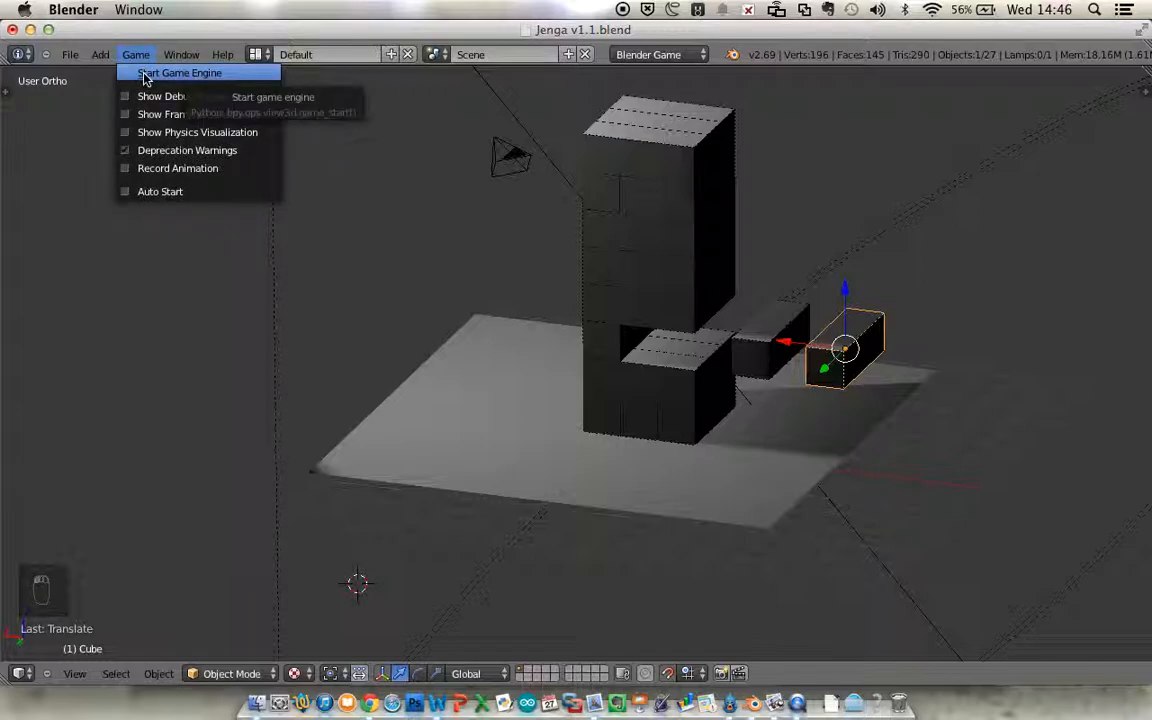
{"action": "left_click", "coordinate": [145, 78]}
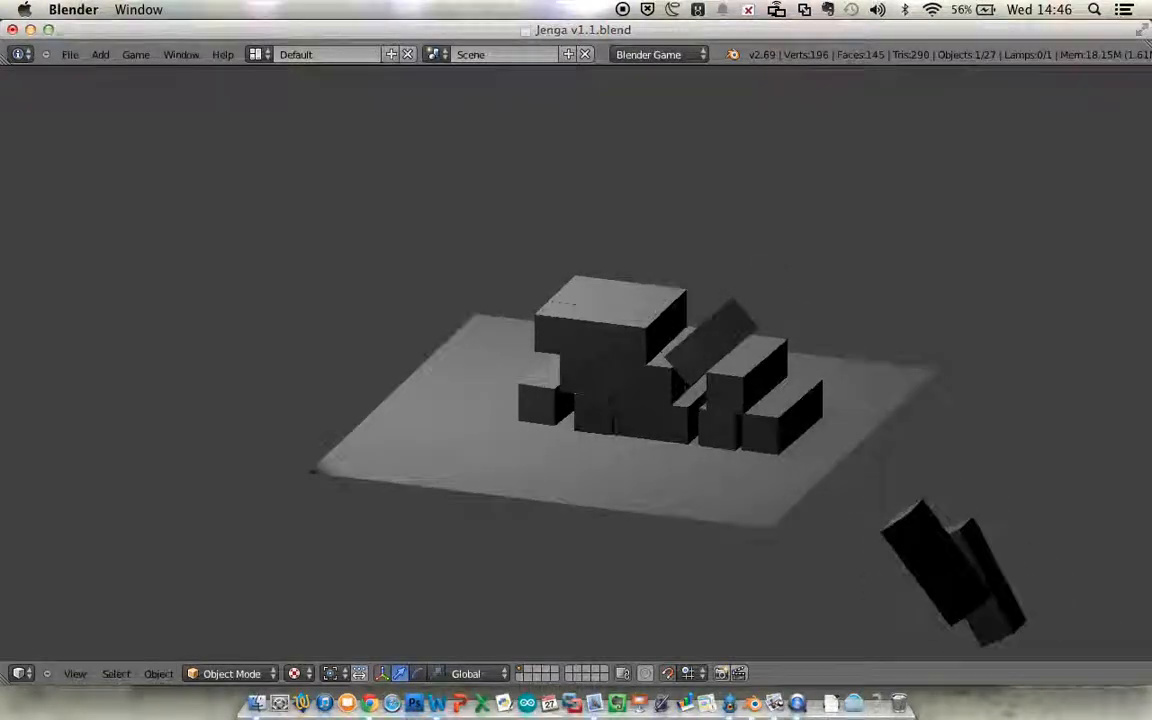
{"action": "key", "text": "Escape"}
Slide the two pulled-out blocks back into their slots in the third layer.
{"action": "left_click_drag", "start_coordinate": [790, 343], "coordinate": [640, 330]}
{"action": "right_click", "coordinate": [766, 346]}
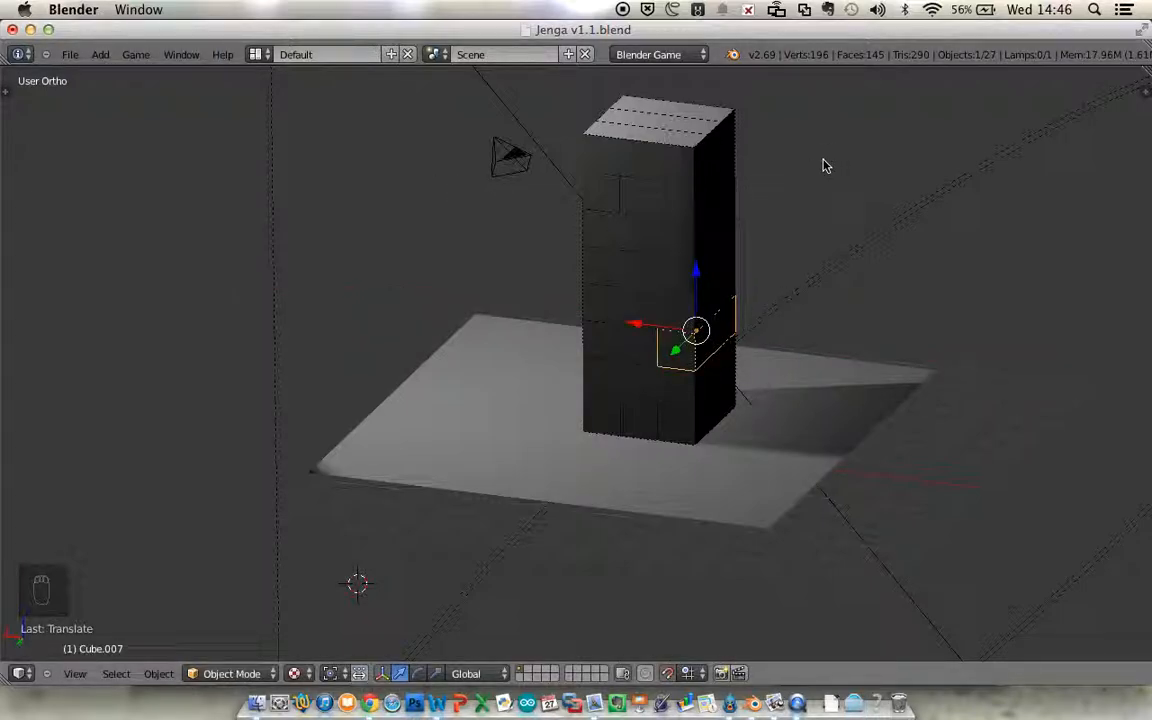
Duplicate the corner block of the second layer from the top and place the copy on top of the tower, flush with its front corner.
{"action": "middle_click_drag", "start_coordinate": [823, 175], "coordinate": [764, 206]}
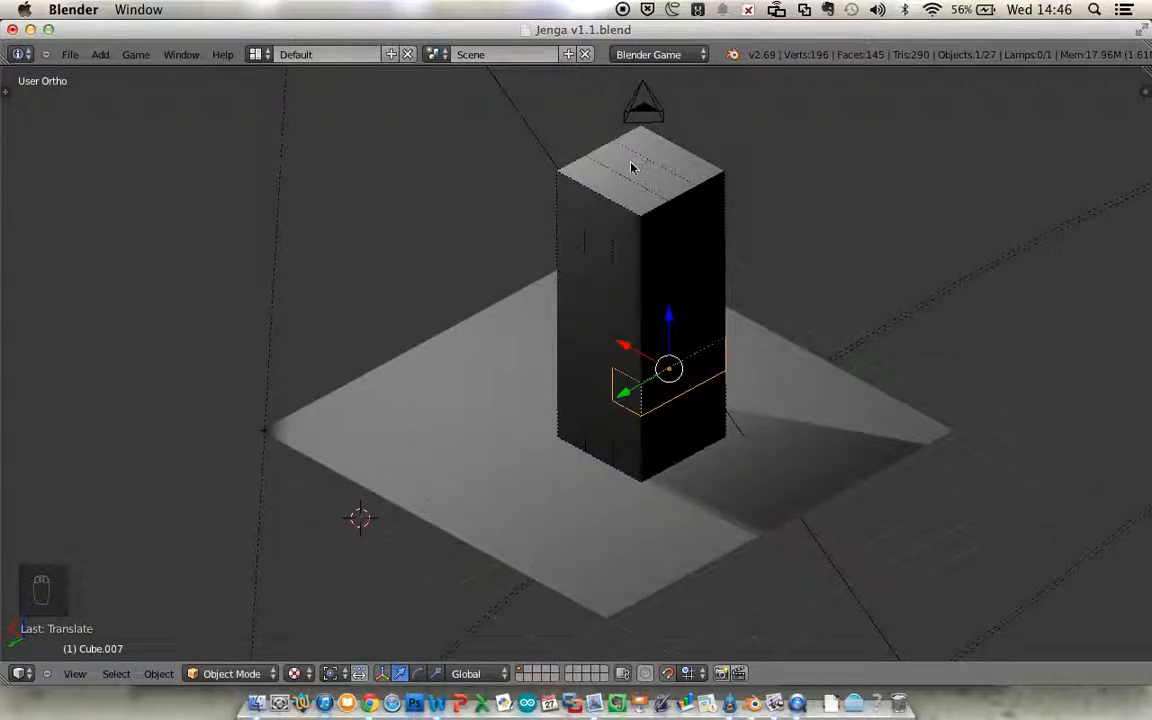
{"action": "middle_click_drag", "start_coordinate": [668, 221], "coordinate": [768, 198]}
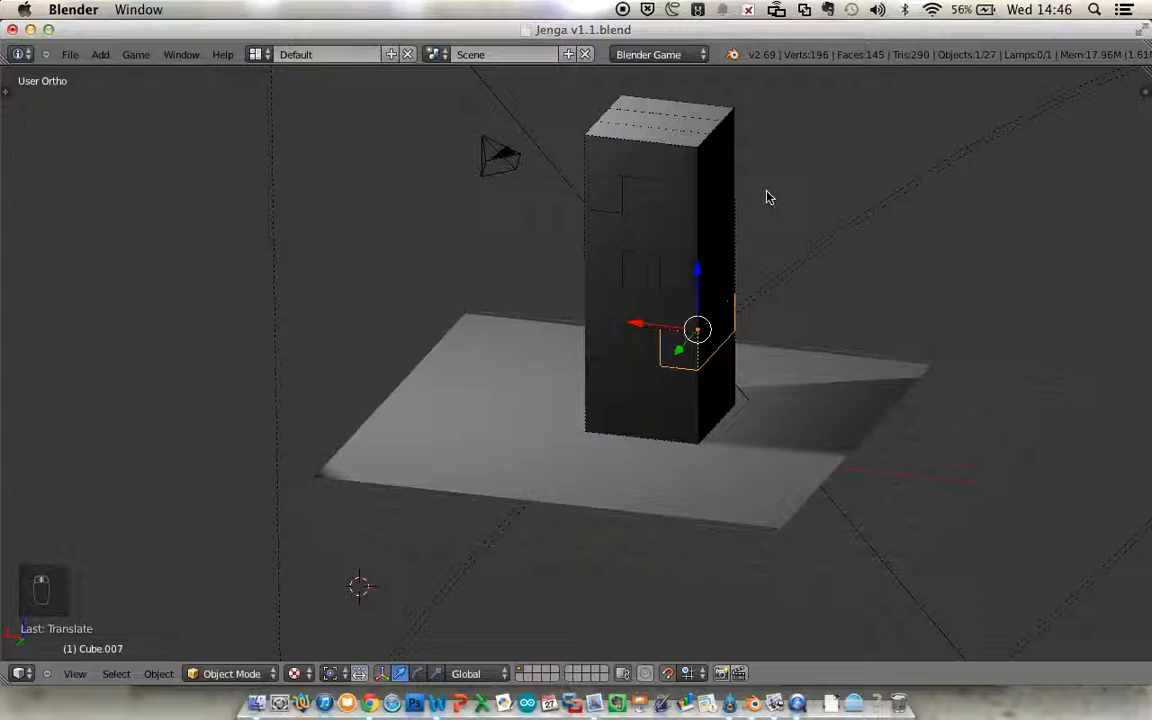
{"action": "scroll", "coordinate": [767, 197], "scroll_direction": "down", "scroll_amount": 1, "text": "shift"}
{"action": "scroll", "coordinate": [767, 197], "scroll_direction": "up", "scroll_amount": 4, "text": "shift"}
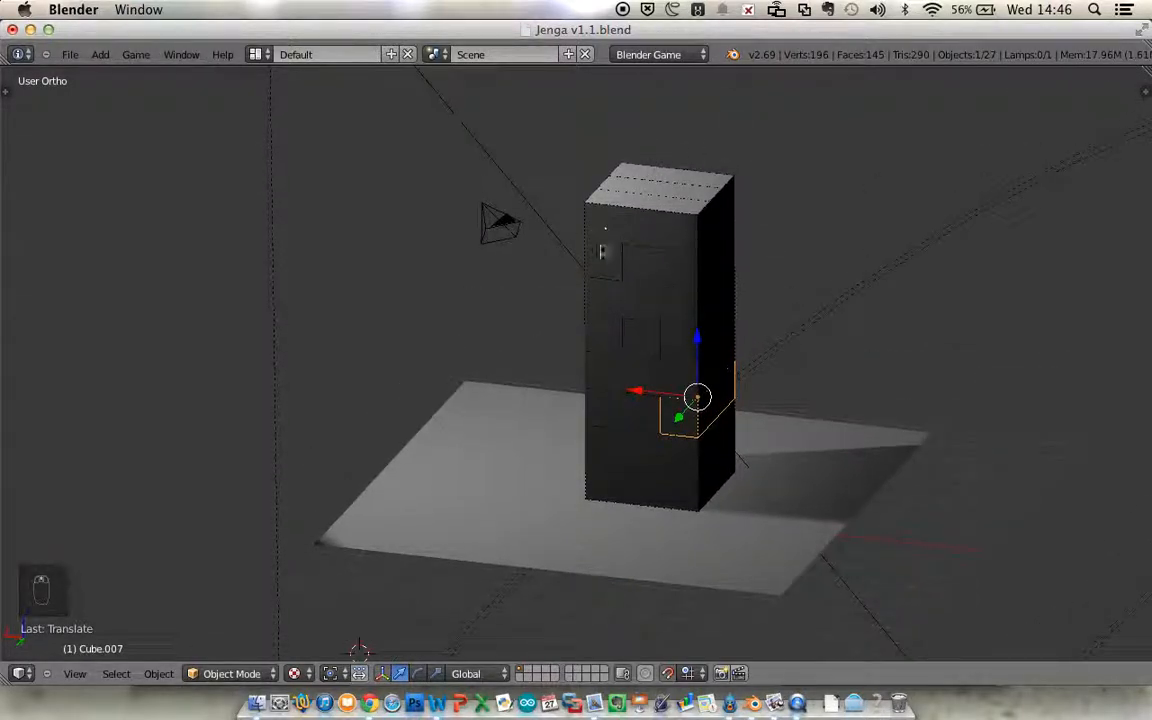
{"action": "right_click", "coordinate": [601, 263]}
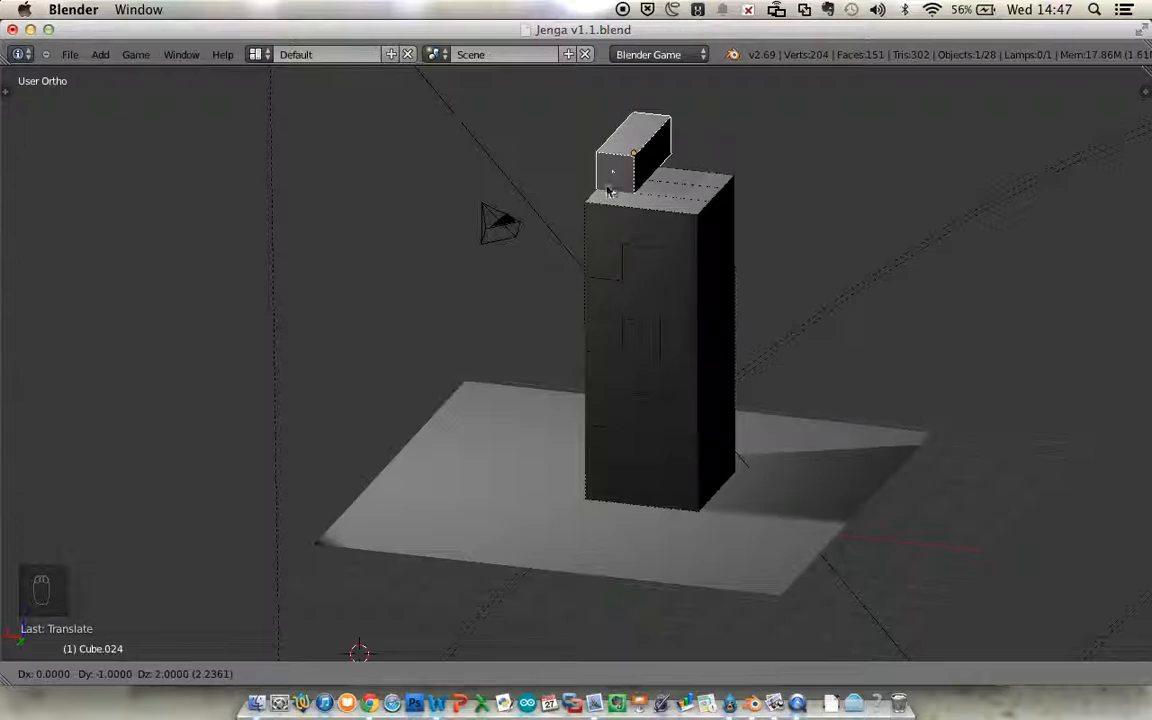
{"action": "left_click", "coordinate": [612, 175]}
{"action": "left_click_drag", "start_coordinate": [617, 177], "coordinate": [603, 193]}
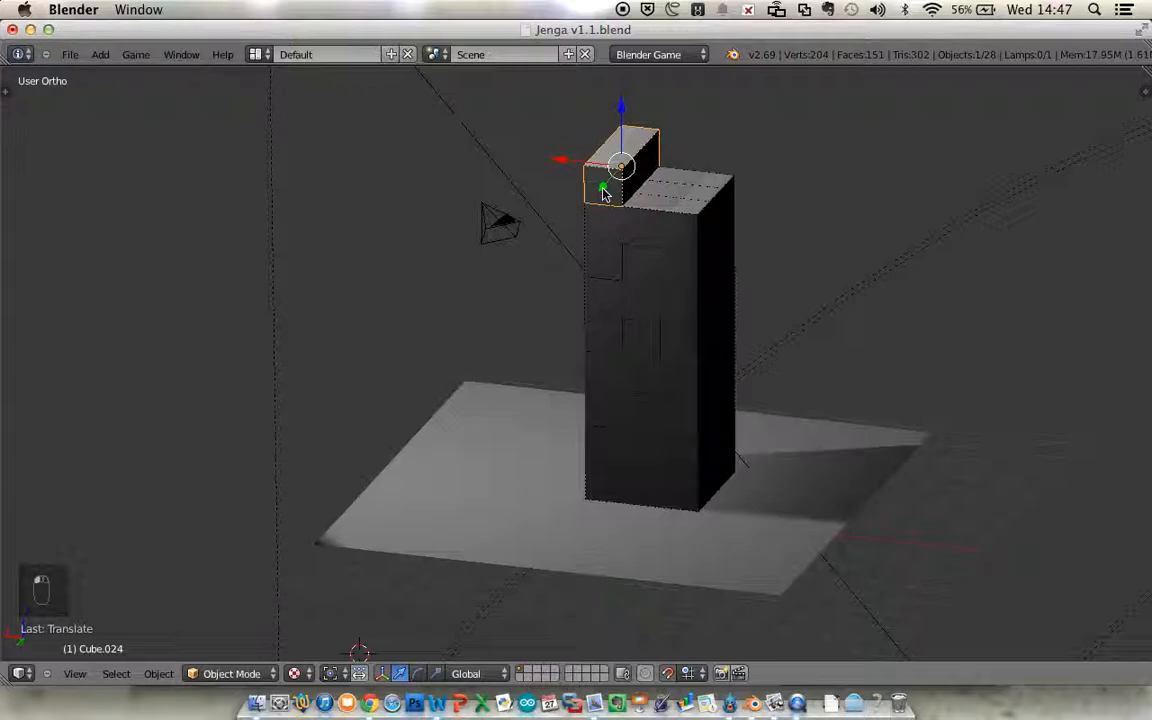
Duplicate the block on top of the tower twice, placing each copy -1 unit along X to complete the three-block layer.
{"action": "key", "text": "shift+d"}
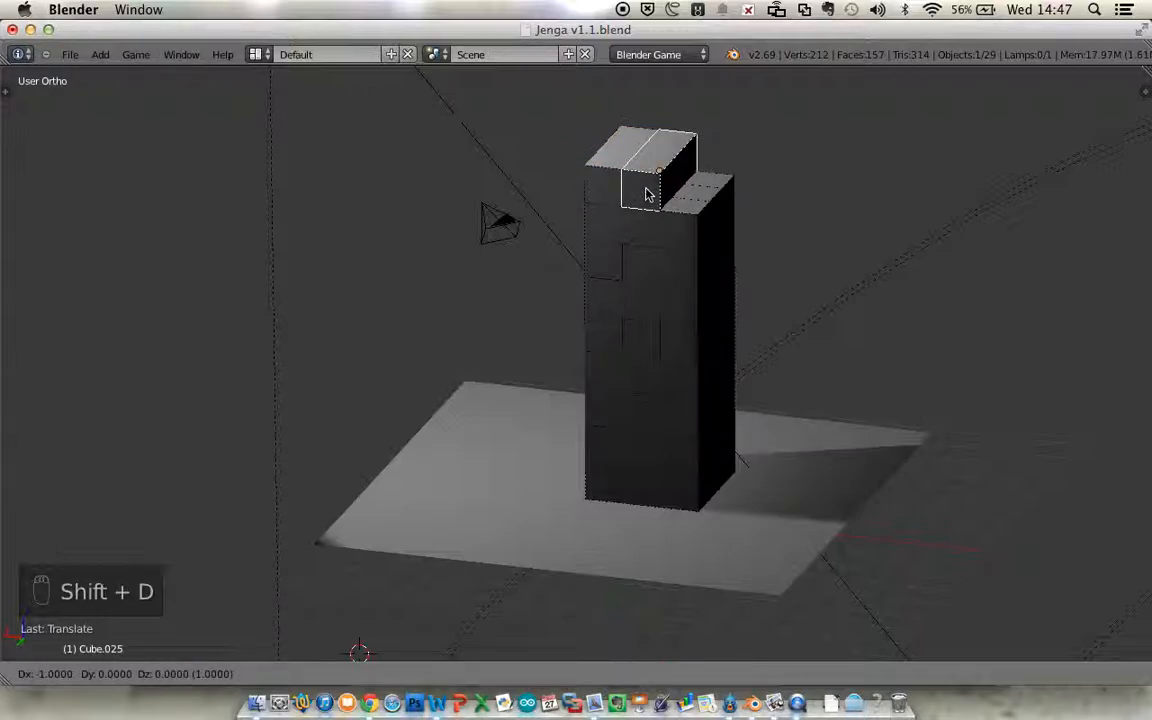
{"action": "left_click", "coordinate": [647, 193]}
{"action": "key", "text": "shift+d"}
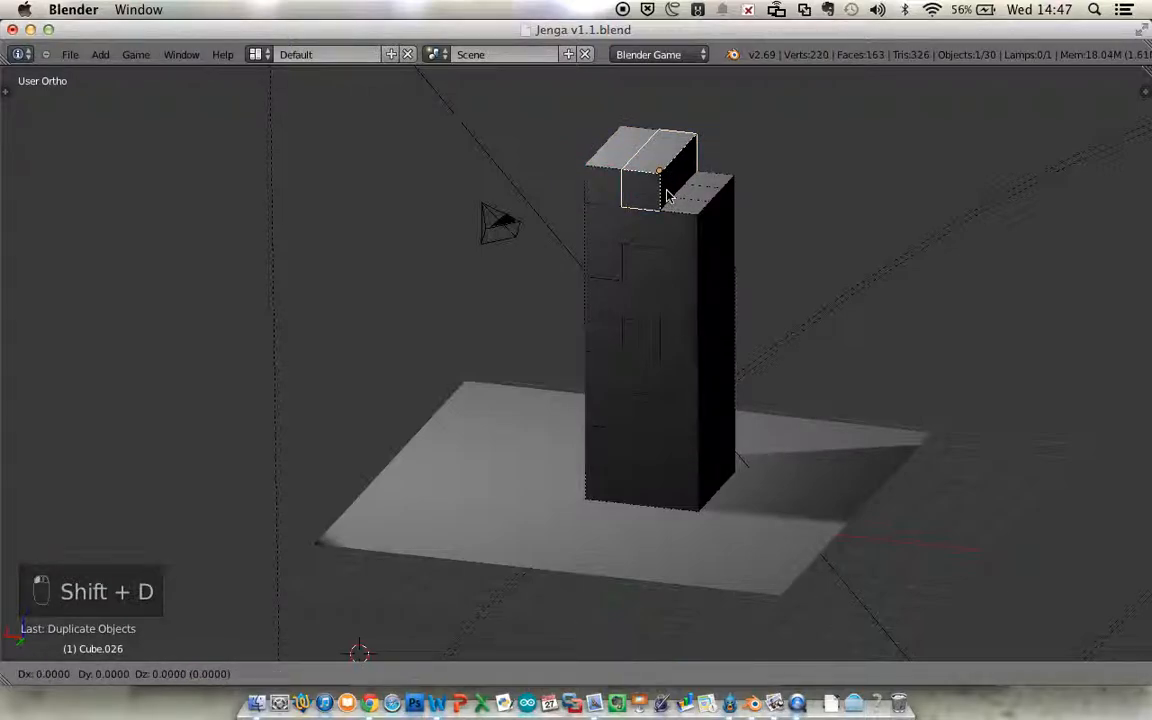
{"action": "left_click", "coordinate": [691, 201]}
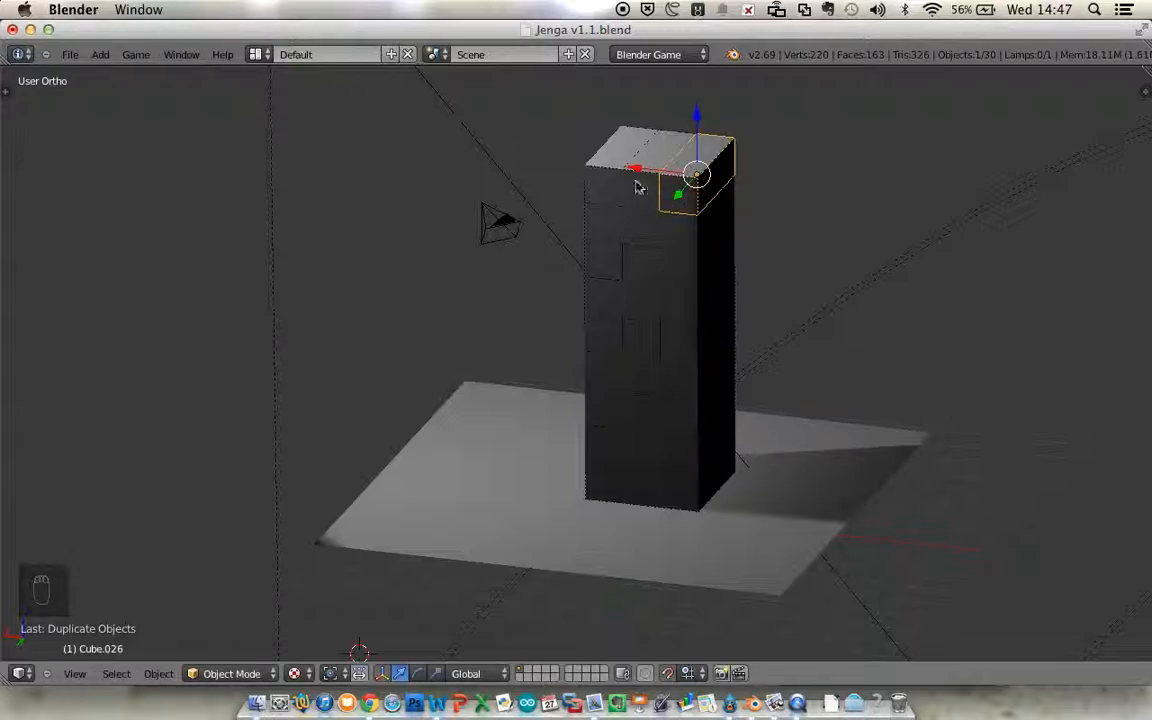
Duplicate the end block of the top layer in place, run the game engine to test the overlapping blocks, and stop it.
{"action": "key", "text": "shift+d"}
{"action": "left_click", "coordinate": [700, 207]}
{"action": "left_click", "coordinate": [139, 56]}
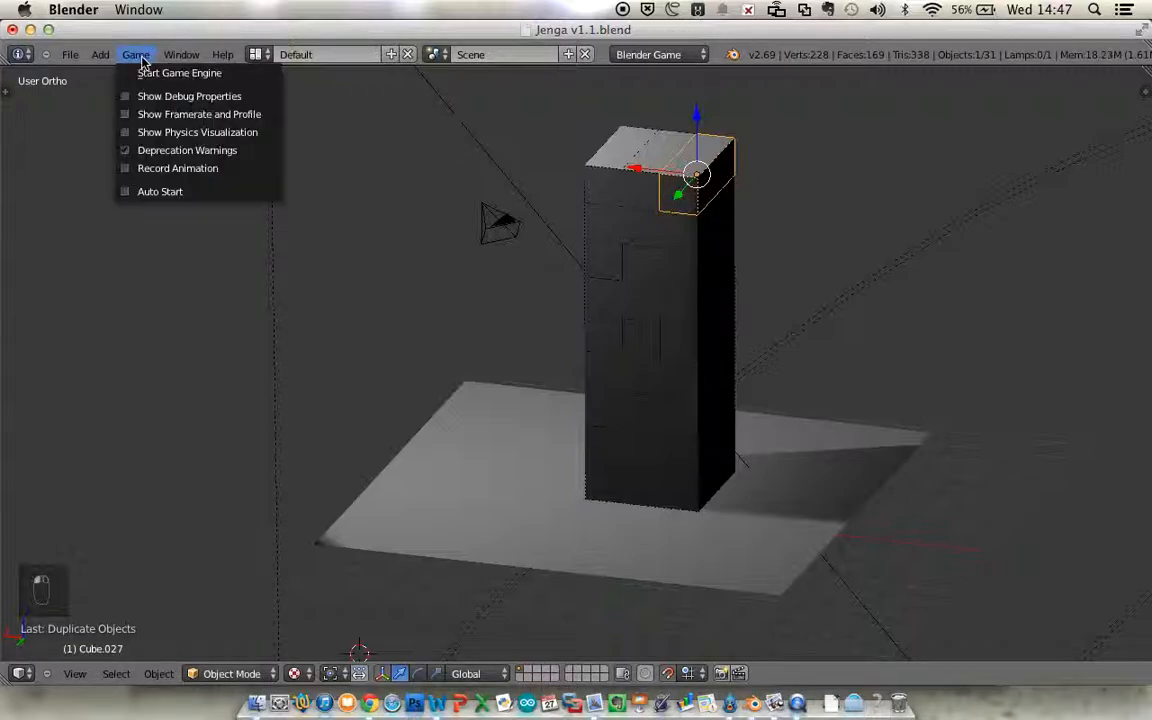
{"action": "left_click", "coordinate": [152, 73]}
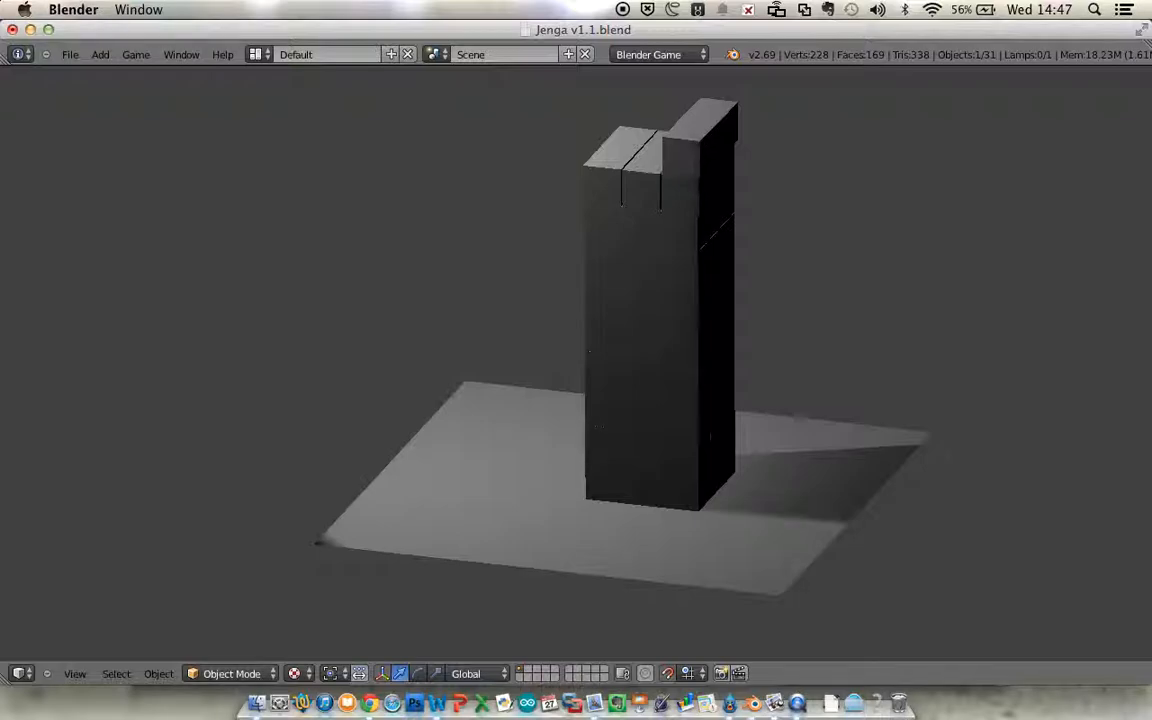
{"action": "key", "text": "Escape"}
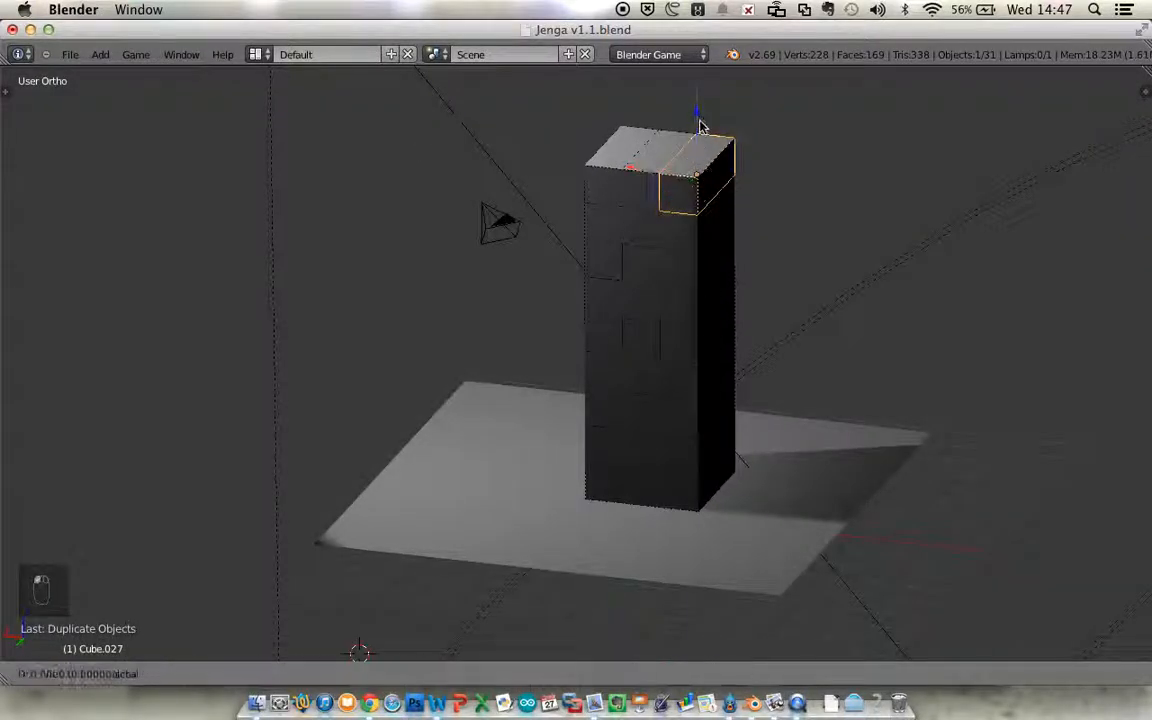
Raise the overlapping copy onto the completed top layer and rotate it 90° about the global Z axis.
{"action": "left_click", "coordinate": [699, 92]}
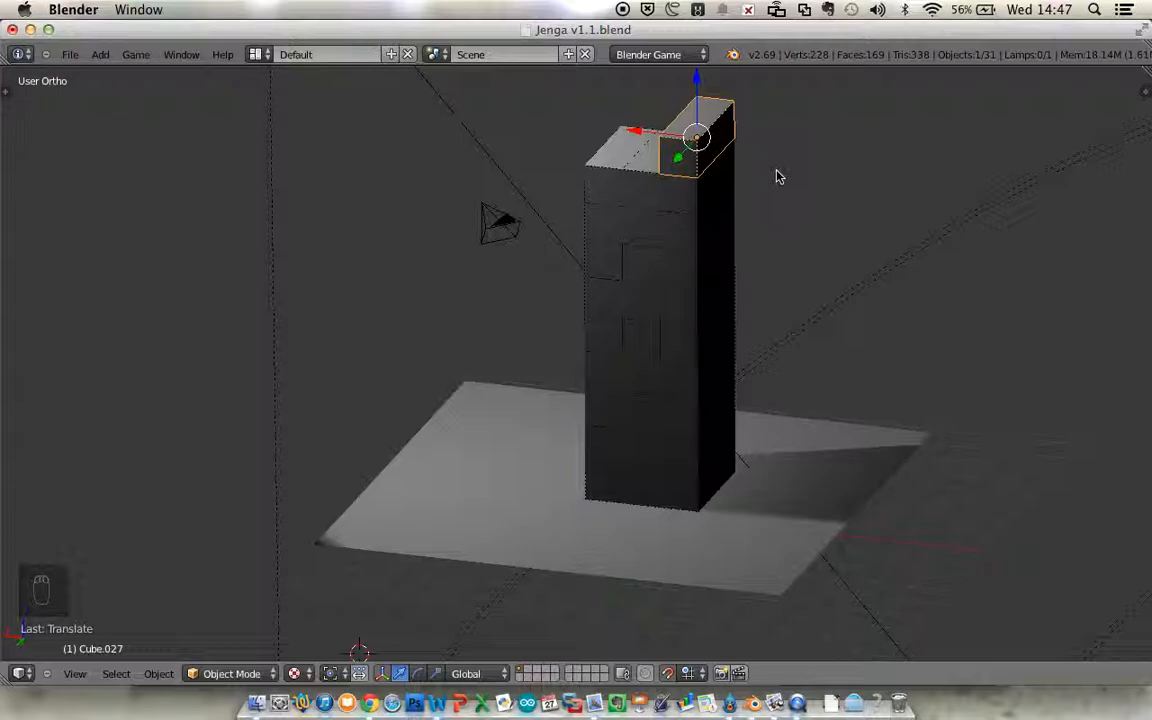
{"action": "key", "text": "r"}
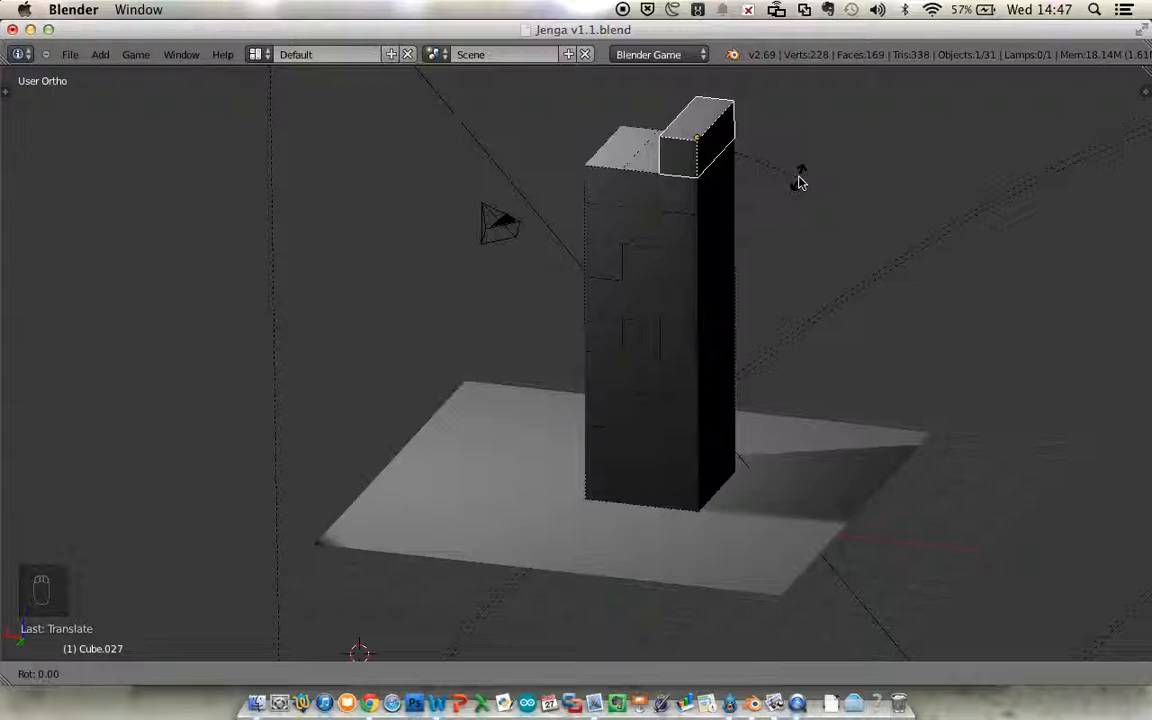
{"action": "key", "text": "x"}
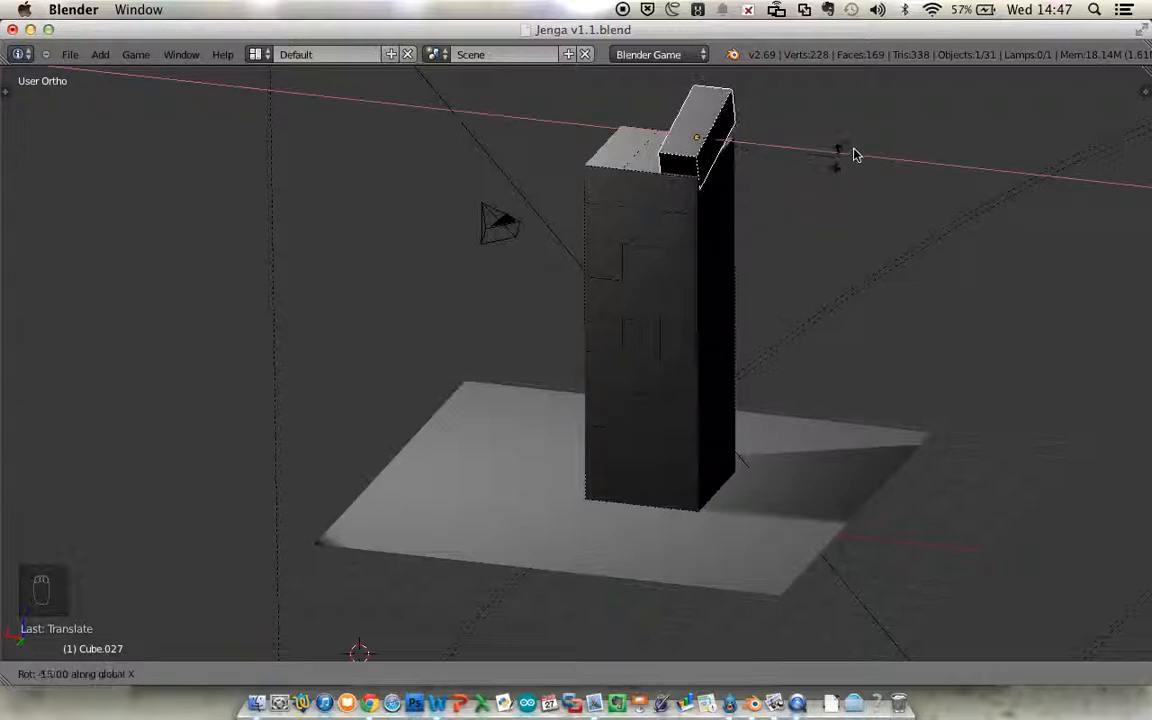
{"action": "key", "text": "y"}
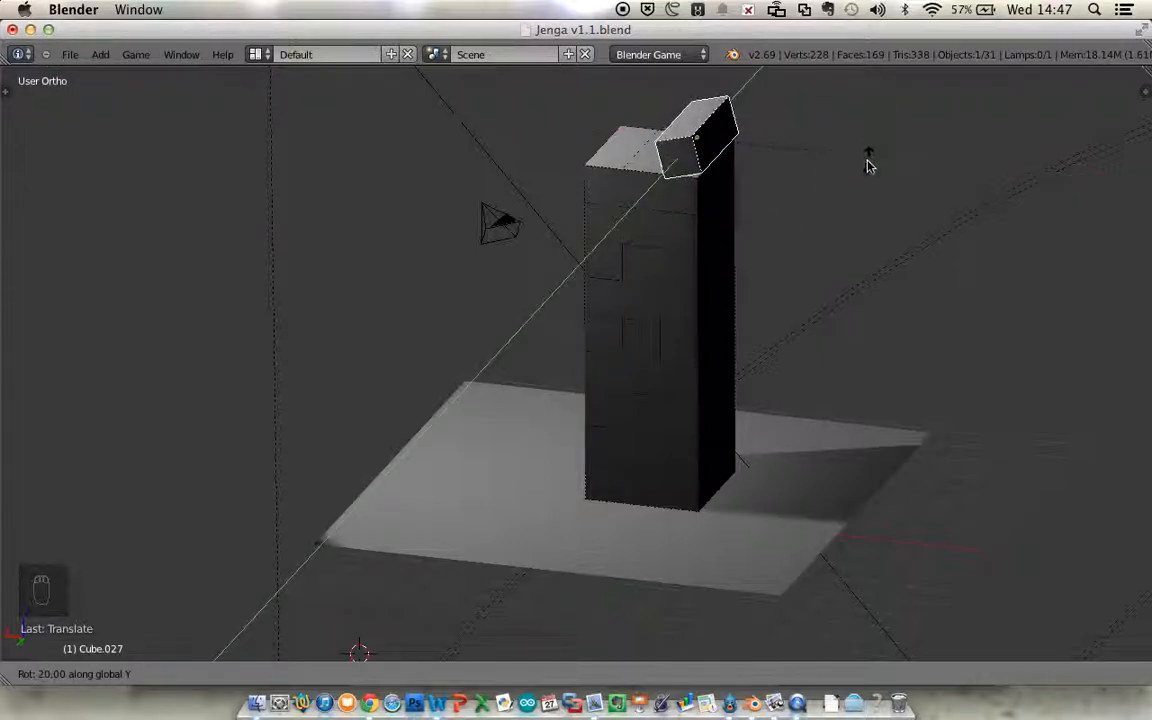
{"action": "key", "text": "z"}
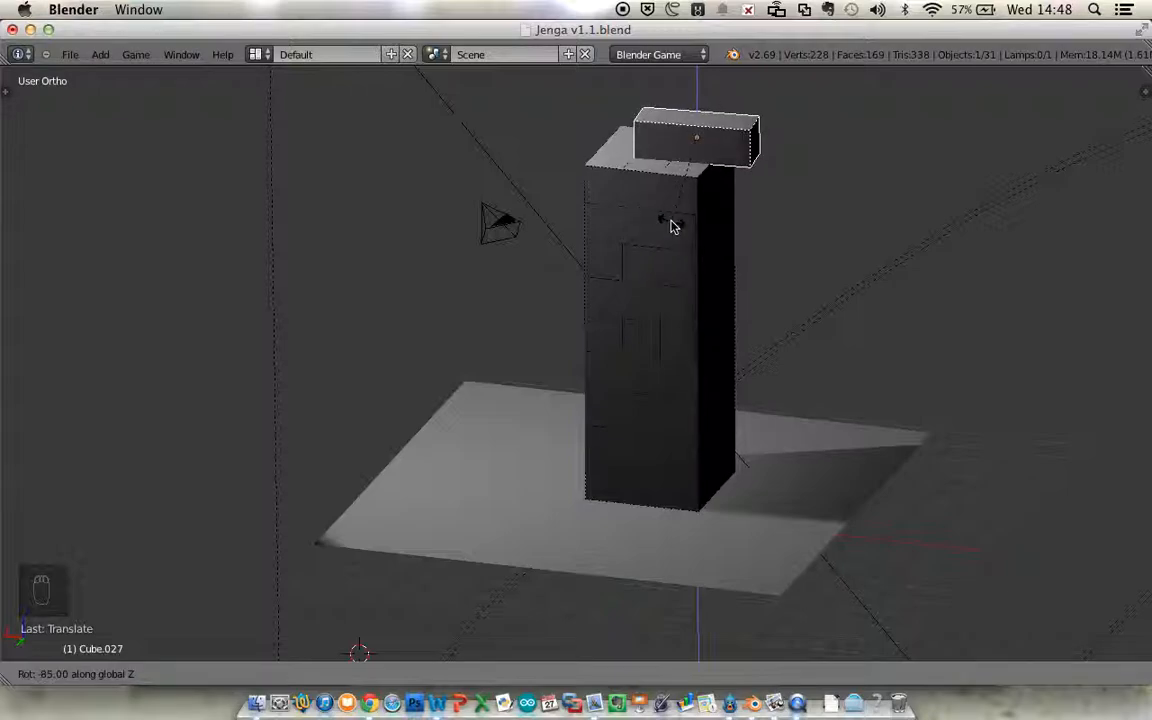
{"action": "type", "text": "90"}
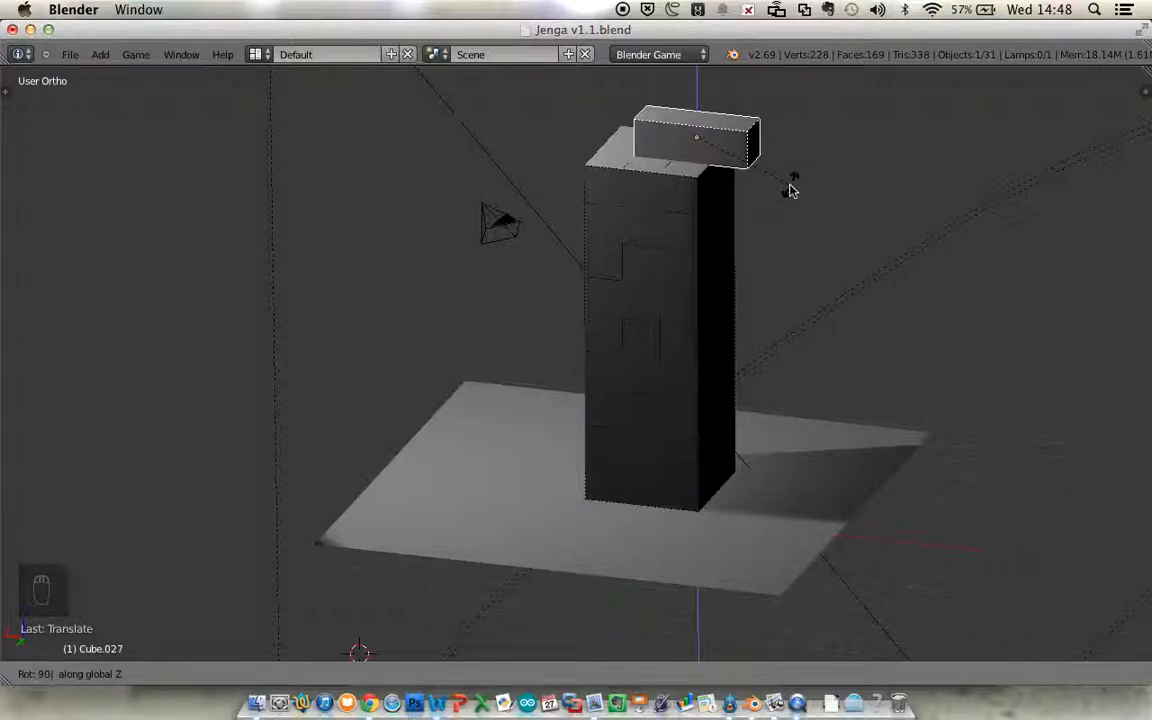
{"action": "key", "text": "Return"}
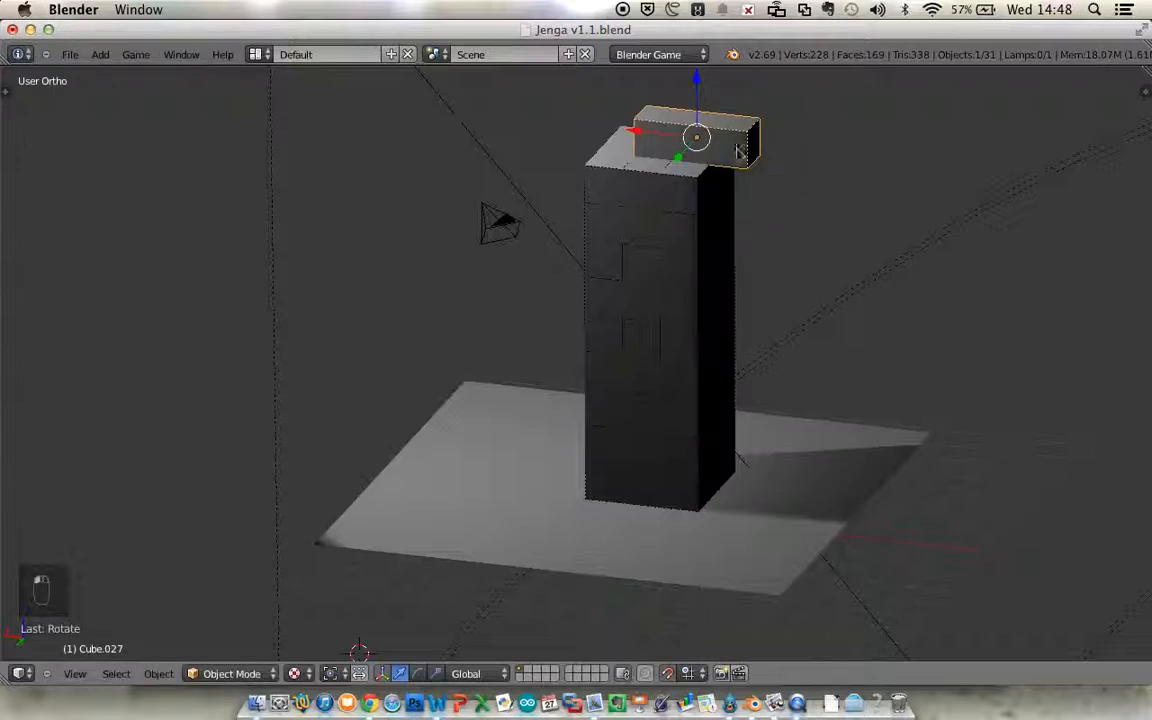
Slide the rotated block along the X axis until its ends are flush with the sides of the tower.
{"action": "left_click_drag", "start_coordinate": [621, 137], "coordinate": [607, 134]}
{"action": "middle_click_drag", "start_coordinate": [818, 216], "coordinate": [700, 230]}
{"action": "middle_click_drag", "start_coordinate": [699, 283], "coordinate": [766, 262]}
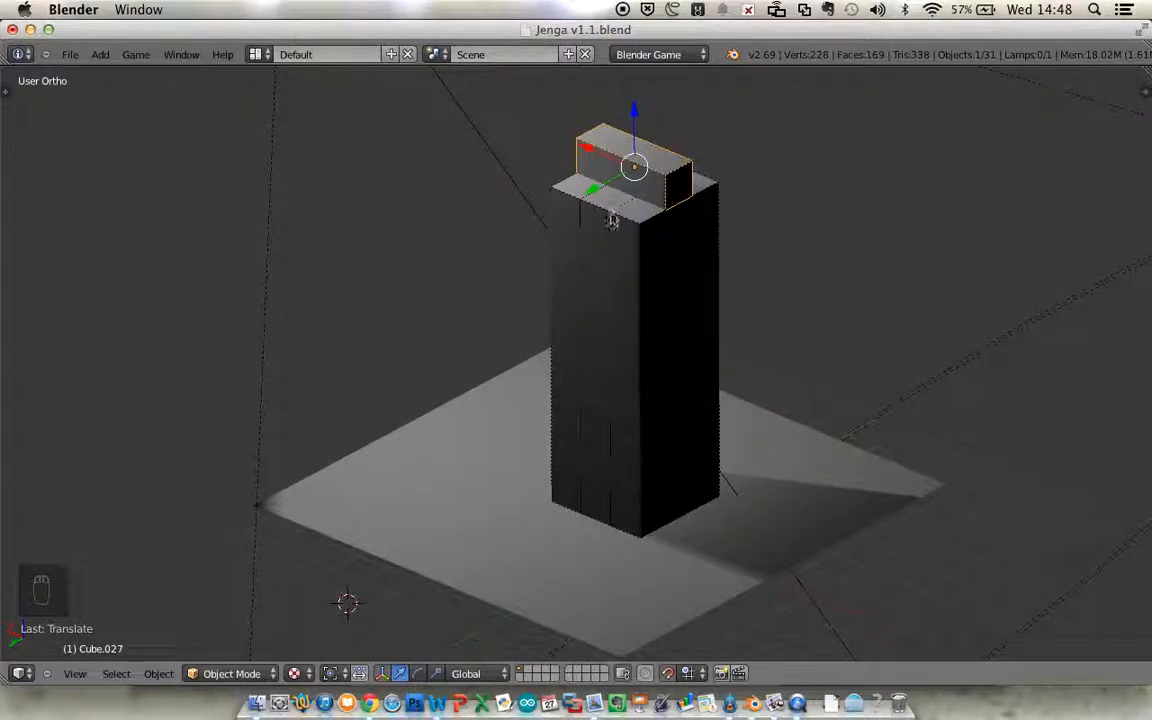